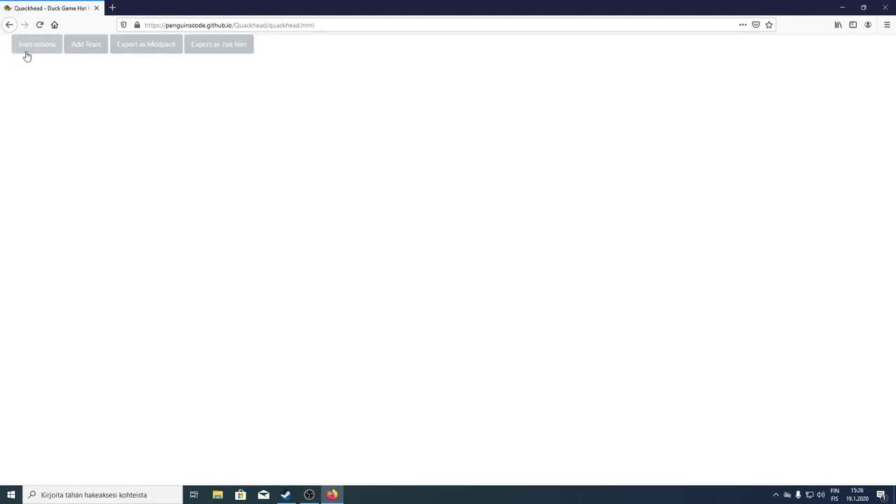
Step: Go to the Quackhead instructions page and open its Ultimate PDN template, template.pdn, in paint.net
left_click_drag(145, 25, 310, 30)
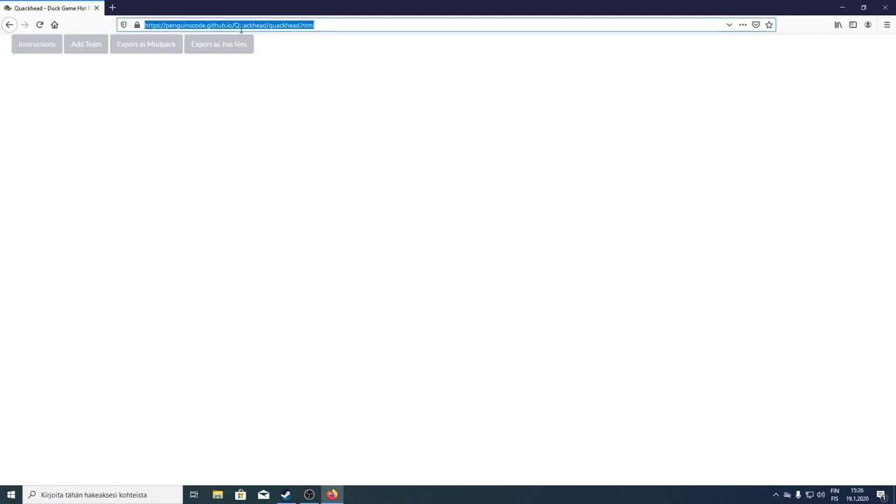
left_click(32, 54)
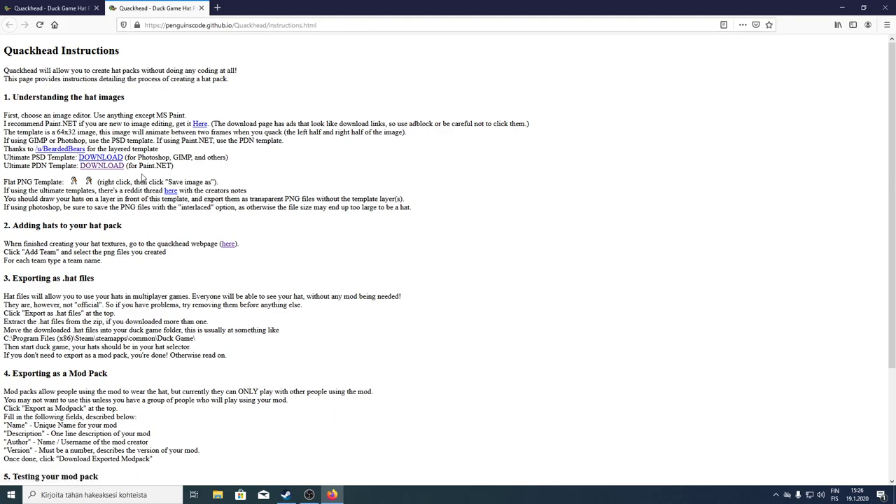
left_click_drag(128, 165, 188, 169)
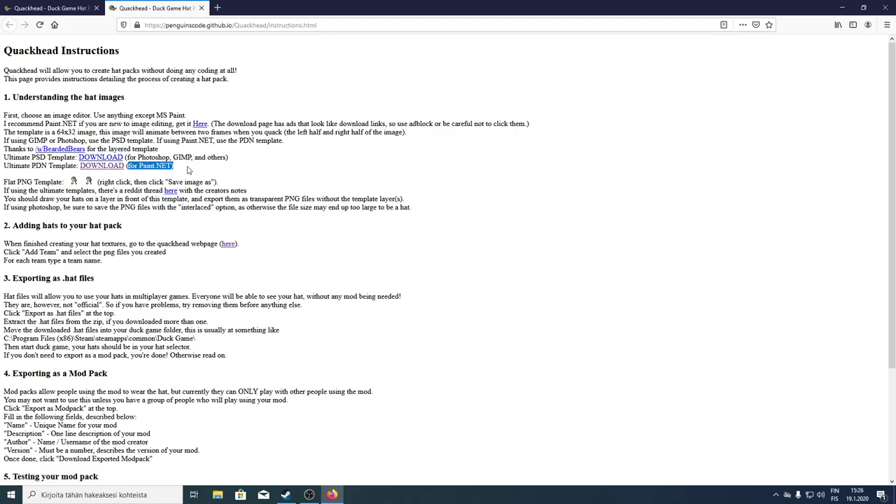
left_click(108, 176)
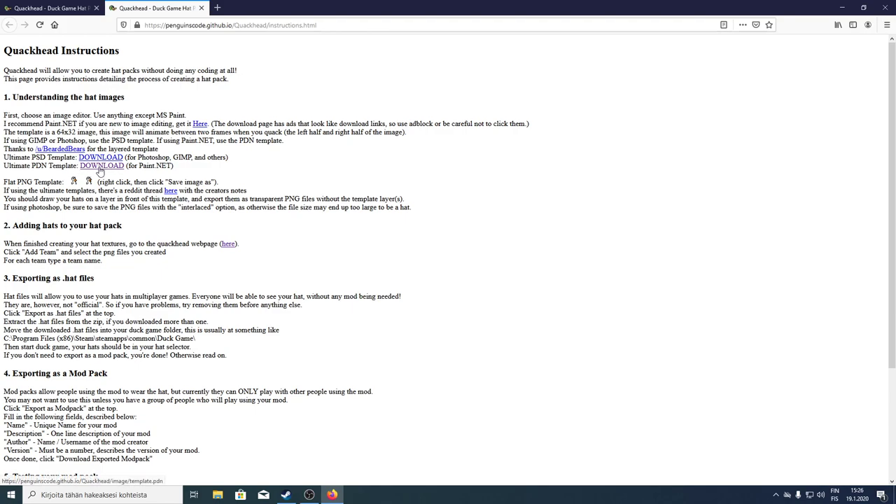
left_click(100, 168)
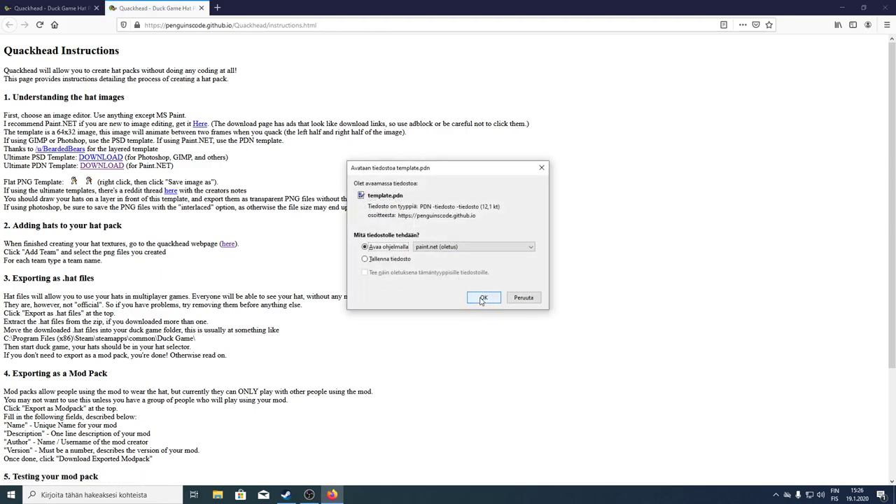
left_click(483, 298)
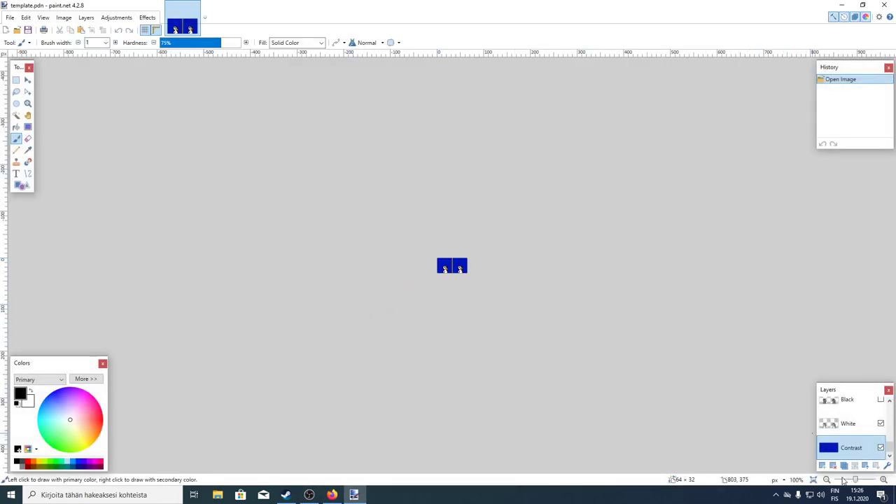
Step: On the White layer, draw a rounded black hat outline about 12 pixels wide around the left duck's head with the Pencil
left_click_drag(855, 479, 867, 481)
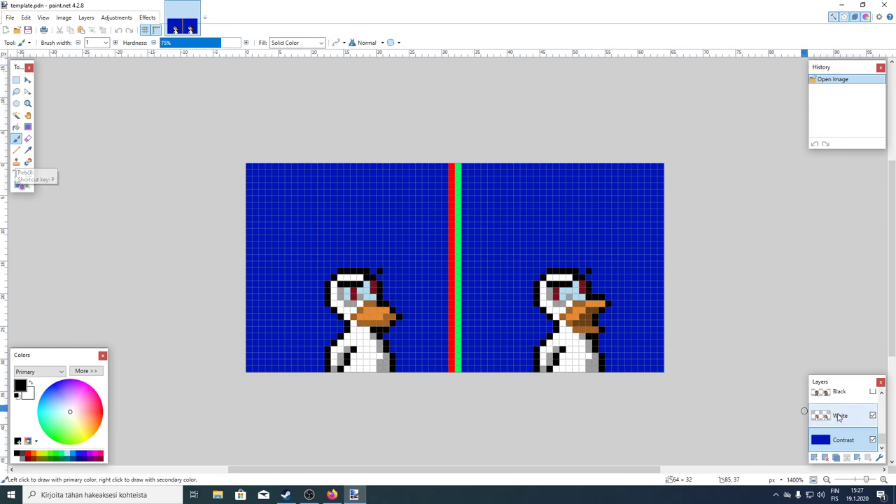
left_click(840, 419)
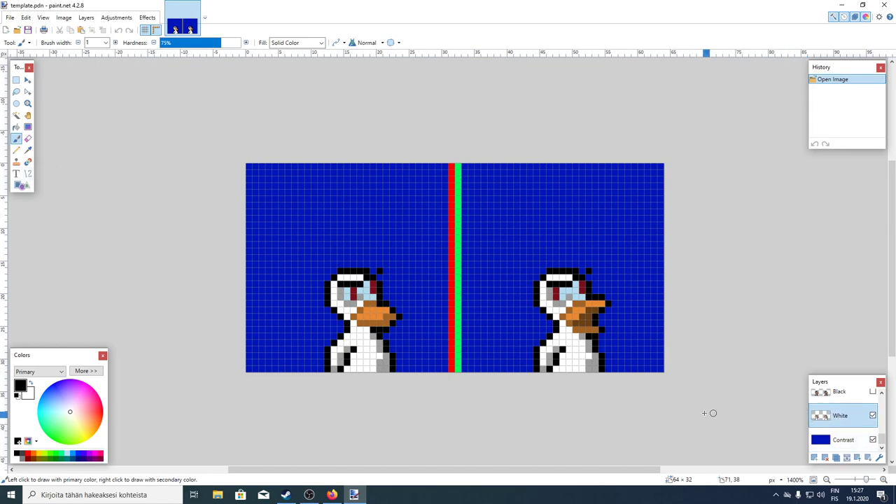
left_click(15, 152)
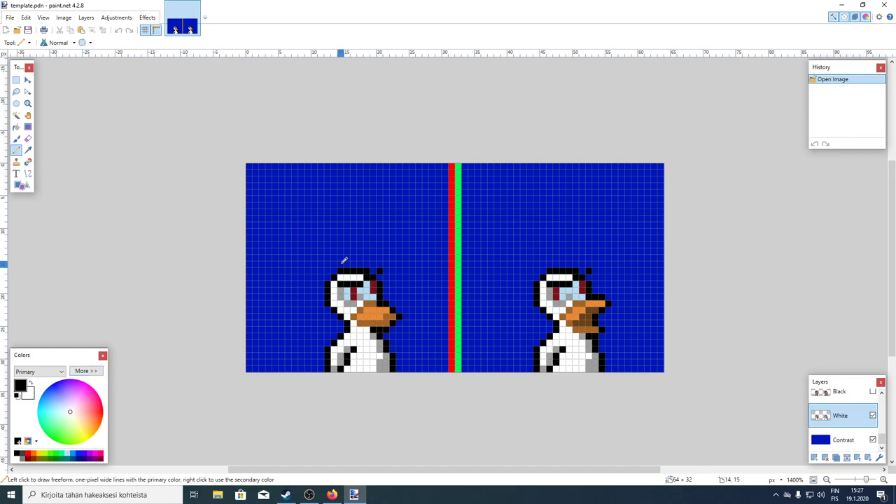
mouse_move(360, 246)
left_mouse_down()
mouse_move(327, 254)
mouse_move(319, 270)
mouse_move(331, 287)
mouse_move(375, 296)
mouse_move(389, 284)
mouse_move(388, 265)
mouse_move(356, 243)
left_mouse_up()
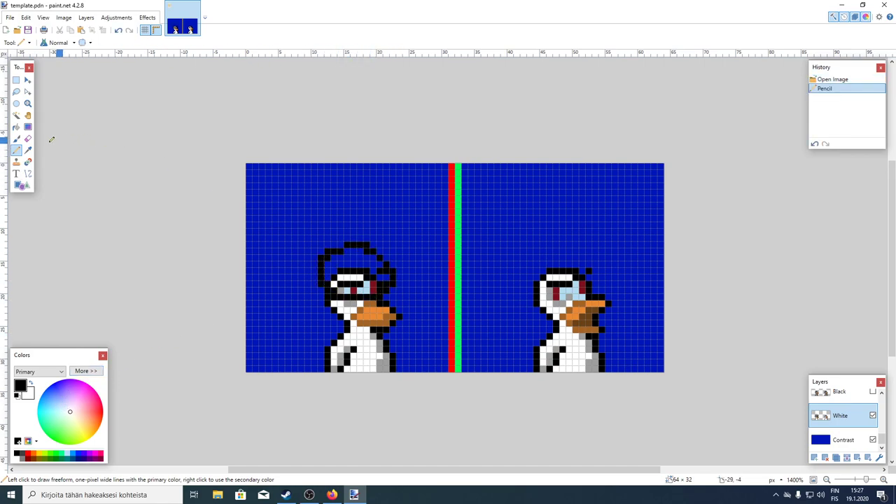
Step: Fill the left duck's hat outline and the remaining eye and brow areas inside it with white using the Paint Bucket
left_click(18, 129)
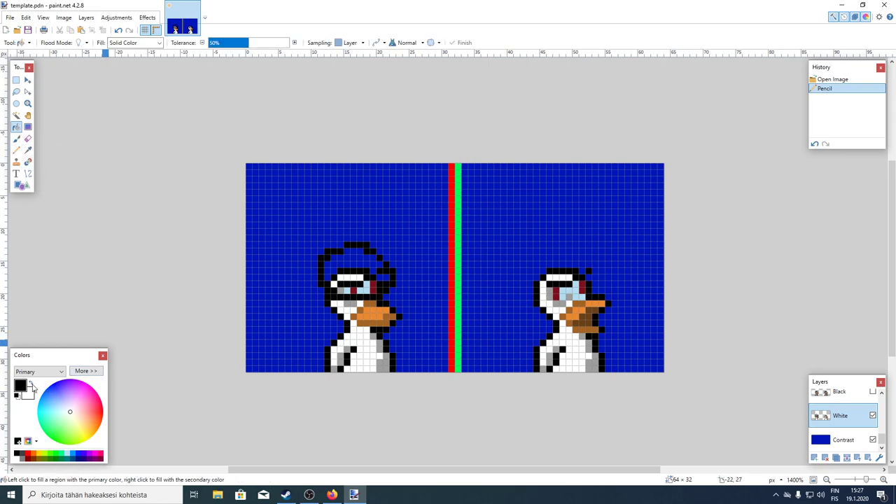
left_click(31, 384)
left_click(338, 265)
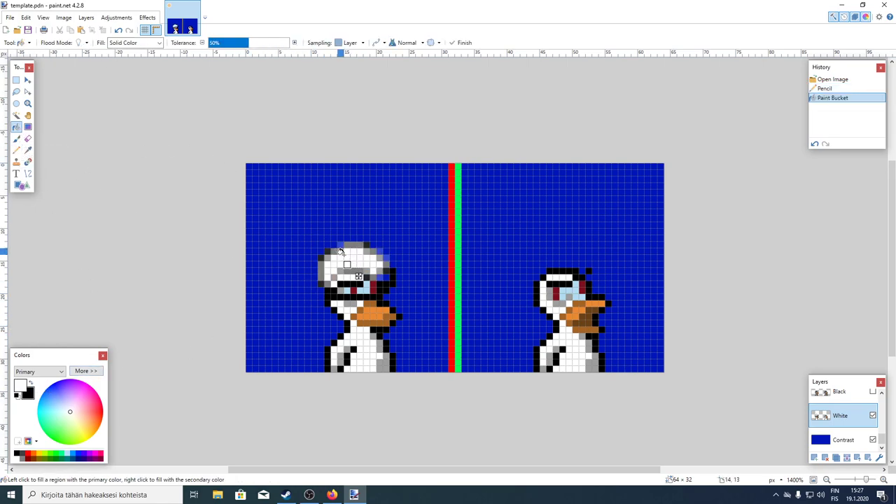
left_click(385, 277)
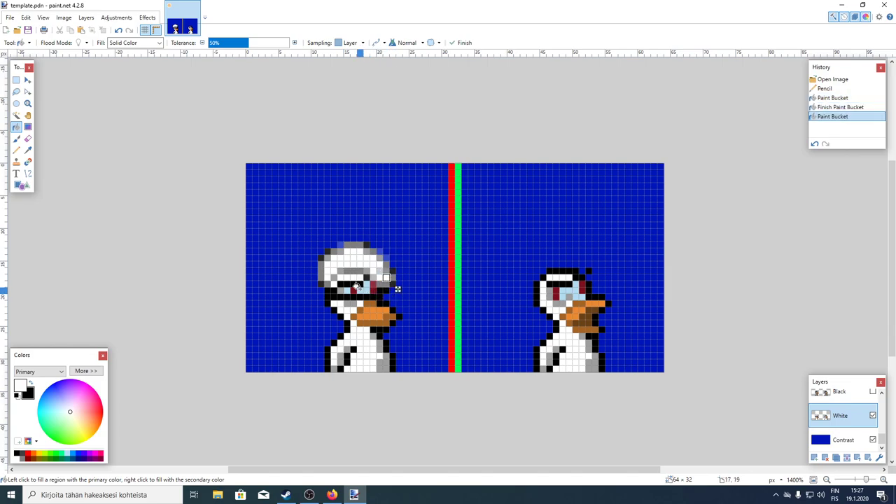
left_click(358, 288)
left_click(343, 286)
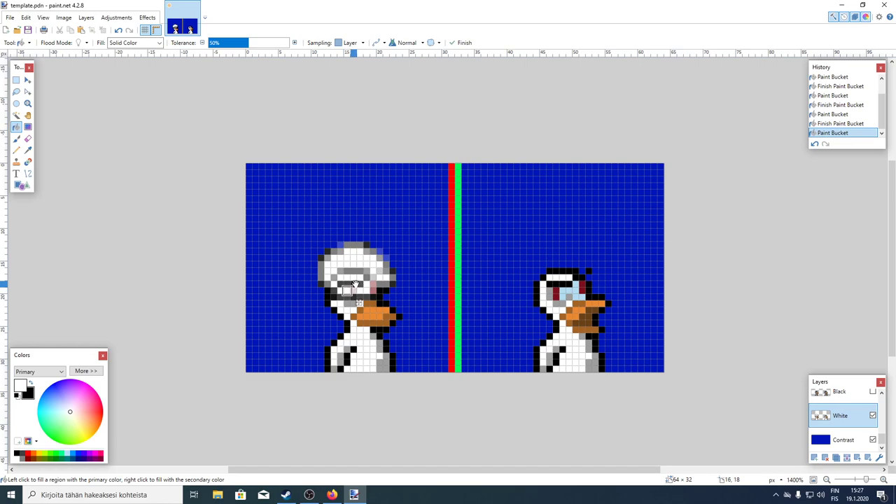
left_click(350, 287)
left_click(354, 271)
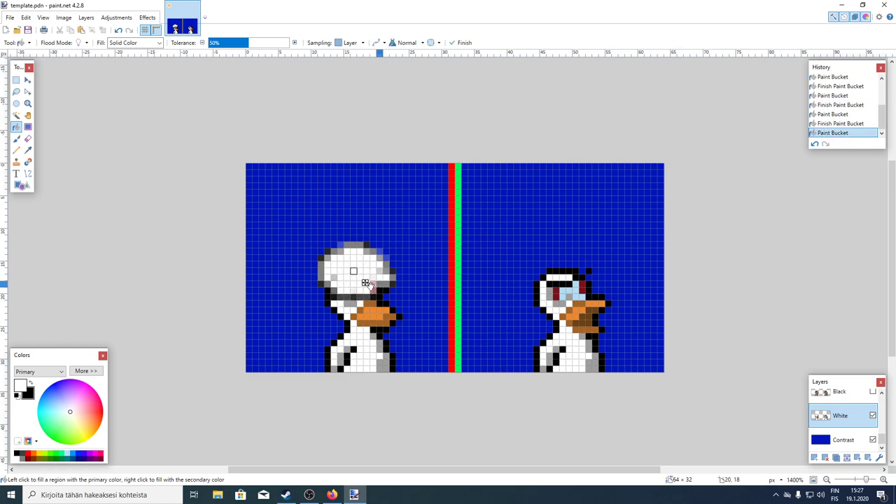
Step: Draw black detail lines running down from the crown of the left duck's white hat with the Pencil
left_click(16, 150)
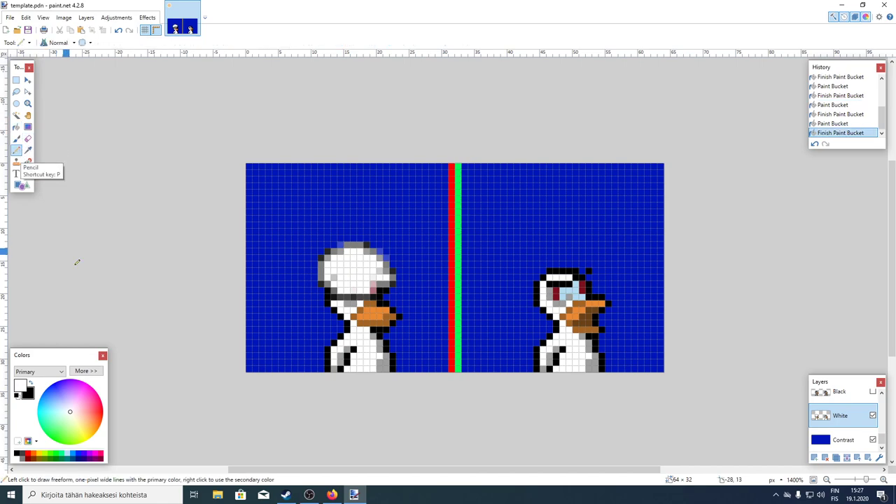
left_click(31, 383)
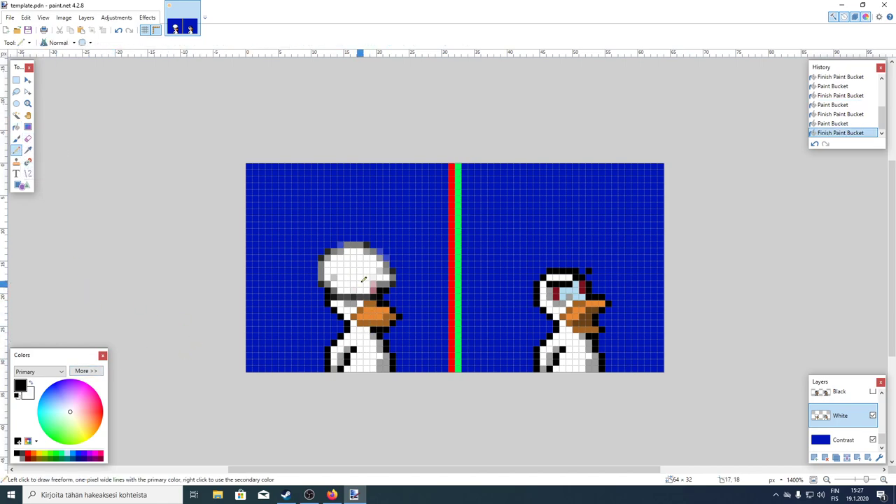
mouse_move(365, 271)
left_mouse_down()
mouse_move(363, 248)
mouse_move(338, 266)
left_mouse_up()
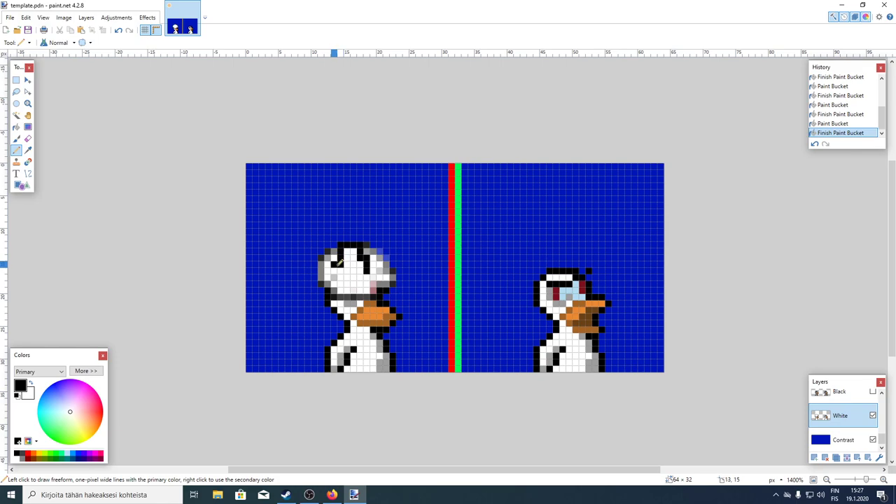
Step: Fill over the black lines on the left hat with white and pencil white pixels along its top edge
left_click(16, 126)
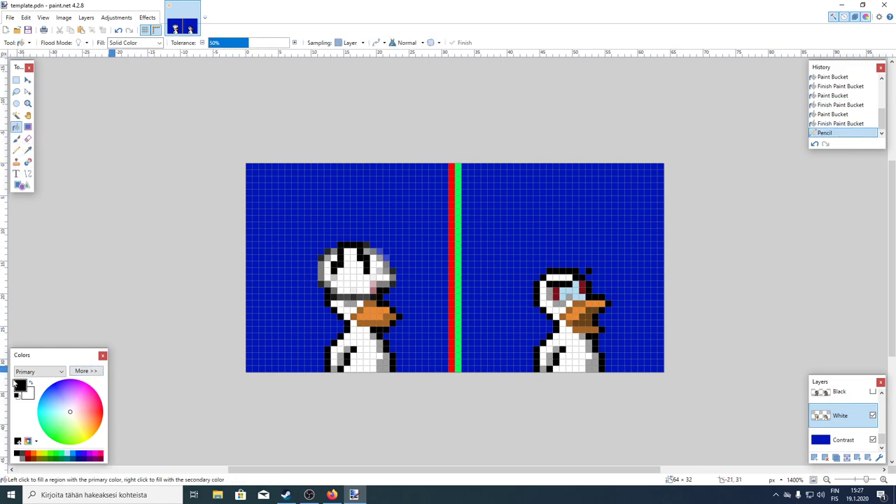
left_click(30, 383)
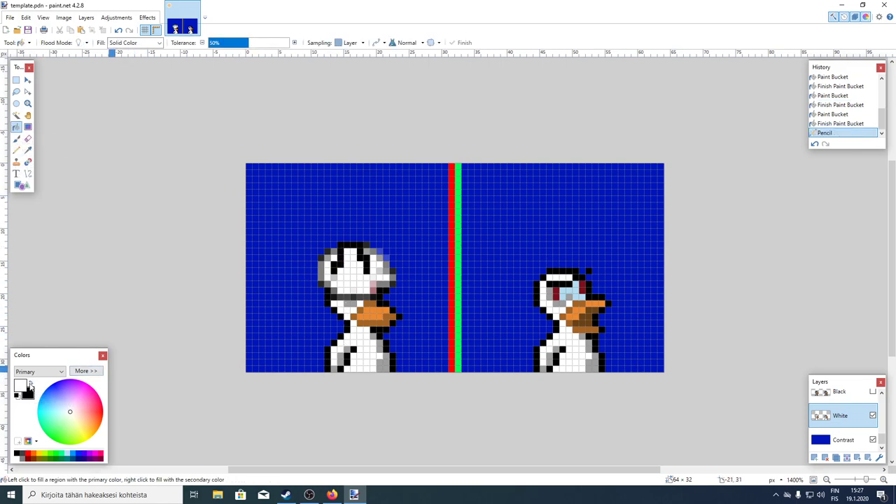
left_click(336, 261)
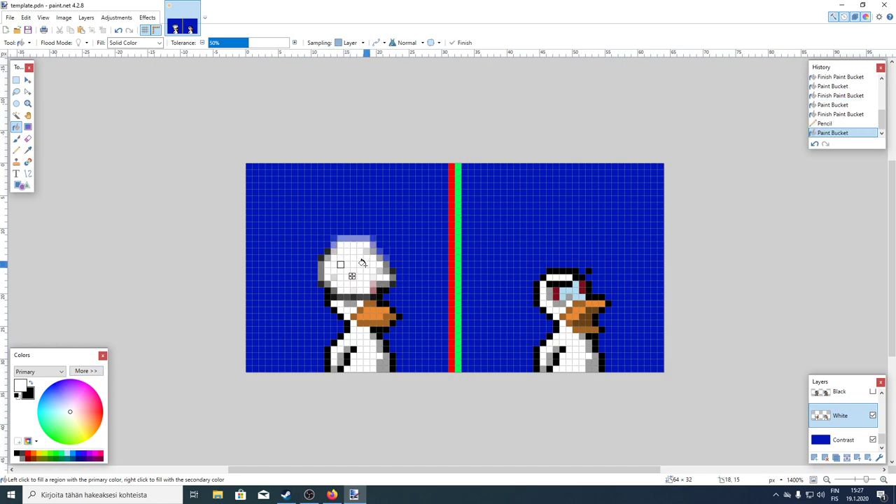
left_click(17, 149)
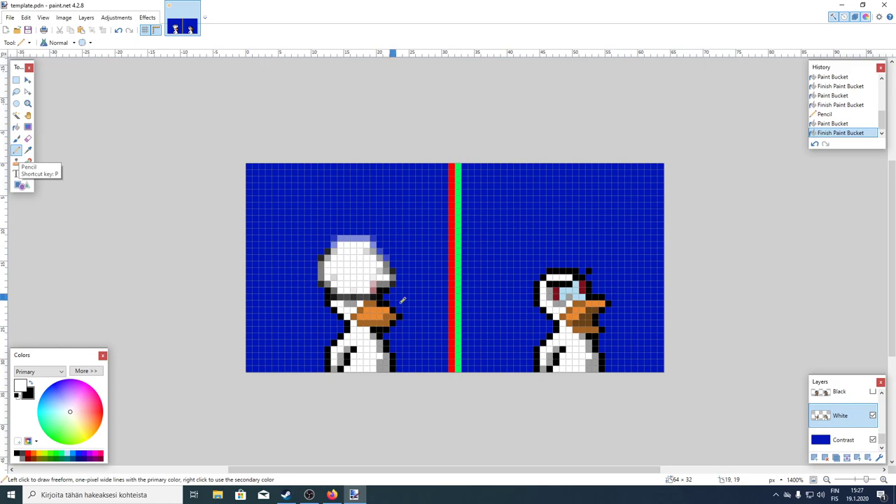
left_click(360, 236)
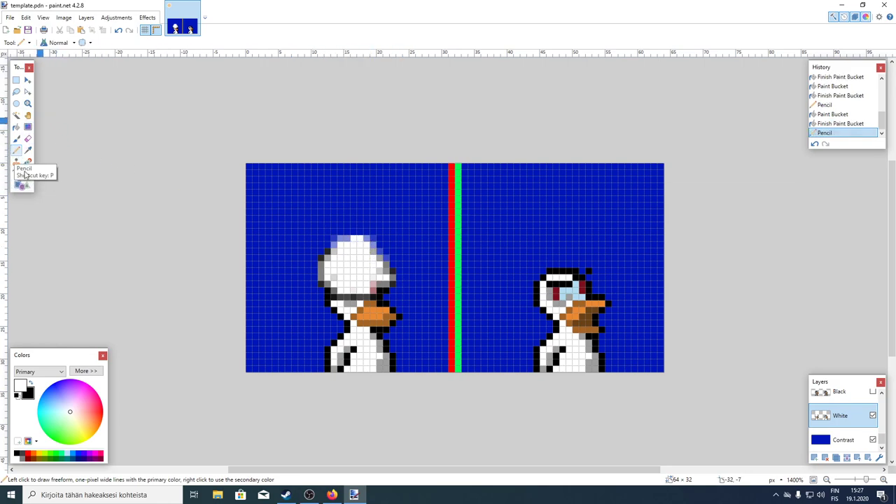
Step: Pencil a black outline around the peak of the left hat, redoing the first attempt, and paint over its inner ends in white
left_click(31, 383)
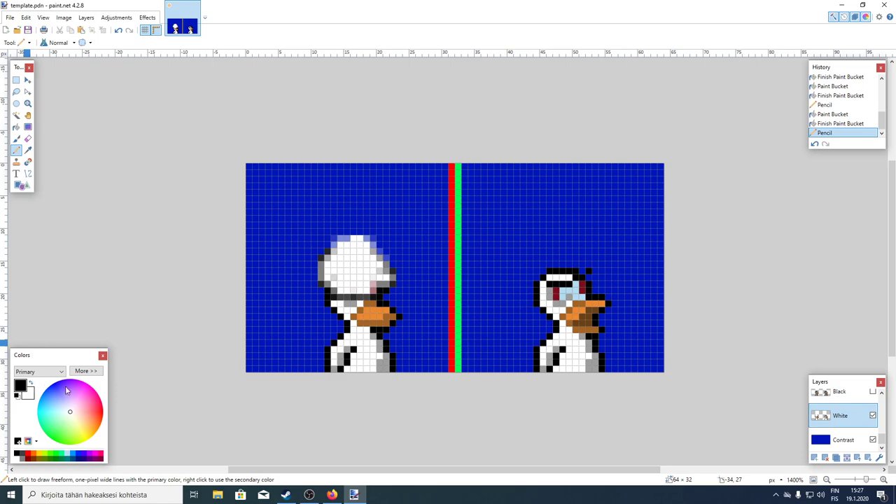
mouse_move(369, 249)
left_mouse_down()
mouse_move(361, 238)
mouse_move(342, 239)
mouse_move(331, 269)
left_mouse_up()
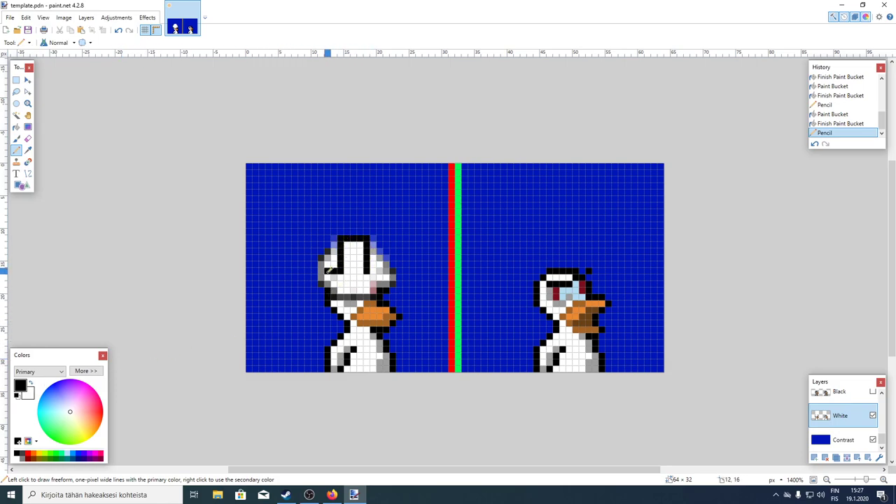
left_click(120, 31)
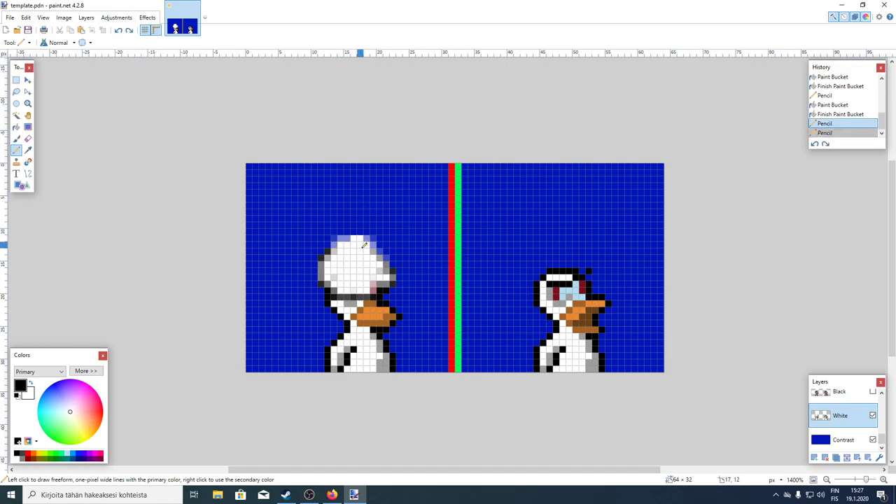
mouse_move(367, 263)
left_mouse_down()
mouse_move(366, 233)
mouse_move(349, 231)
mouse_move(334, 257)
left_mouse_up()
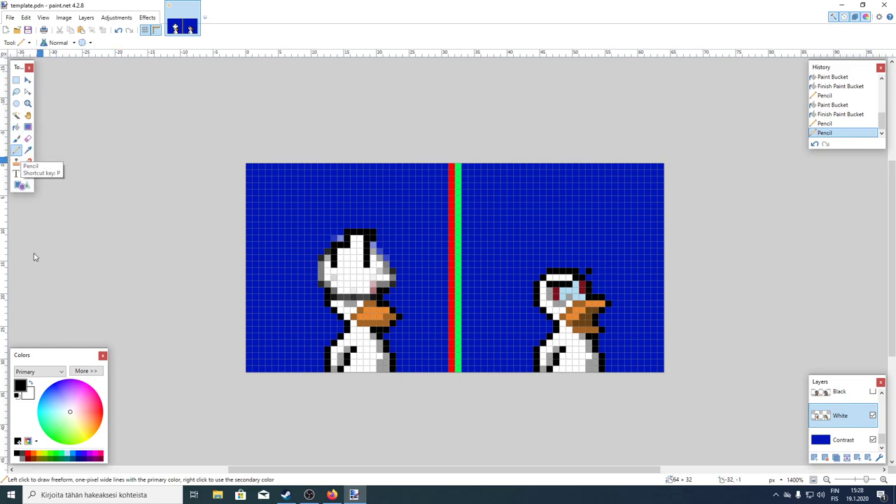
left_click(32, 383)
mouse_move(344, 250)
left_mouse_down()
mouse_move(335, 265)
mouse_move(371, 252)
left_mouse_up()
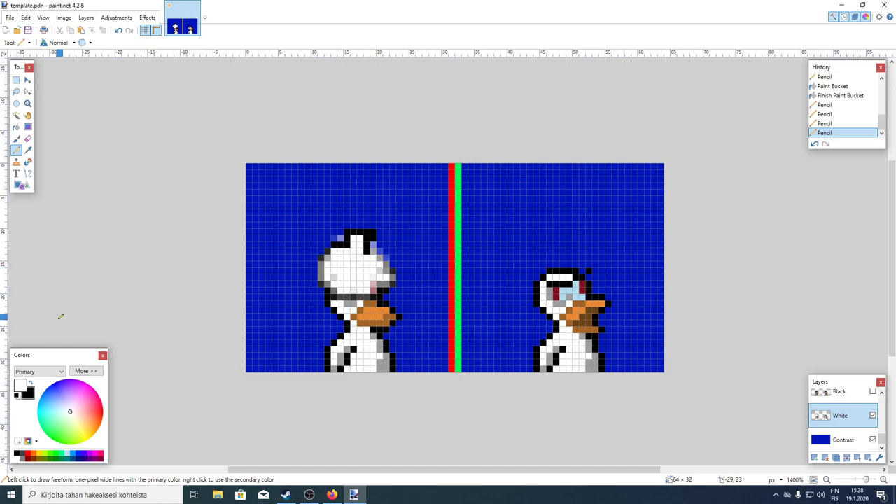
Step: Draw a pointed black hat outline about 14 pixels wide on the right duck's head and fill it with white
left_click(32, 383)
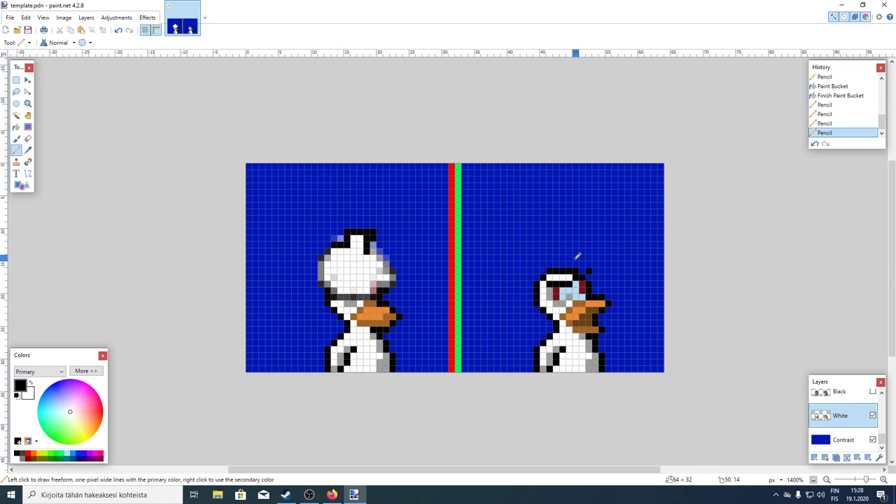
mouse_move(571, 231)
left_mouse_down()
mouse_move(524, 267)
mouse_move(532, 277)
mouse_move(581, 286)
mouse_move(603, 278)
mouse_move(608, 257)
mouse_move(570, 232)
left_mouse_up()
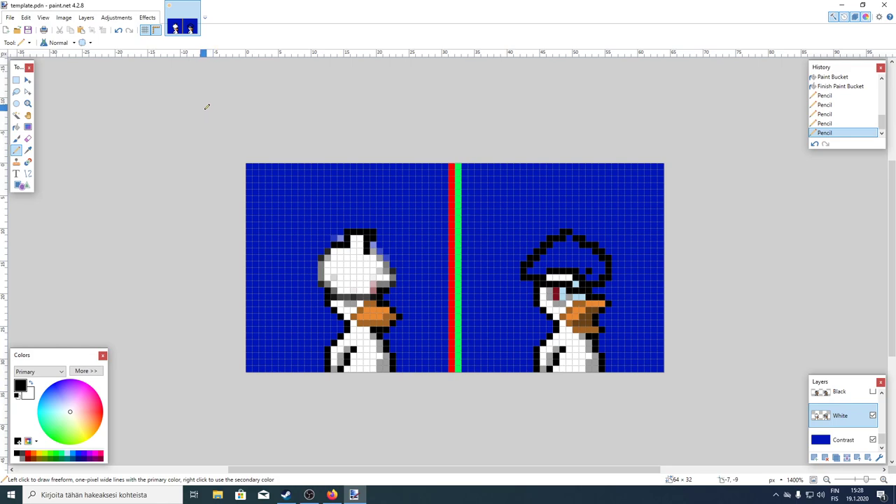
left_click(16, 126)
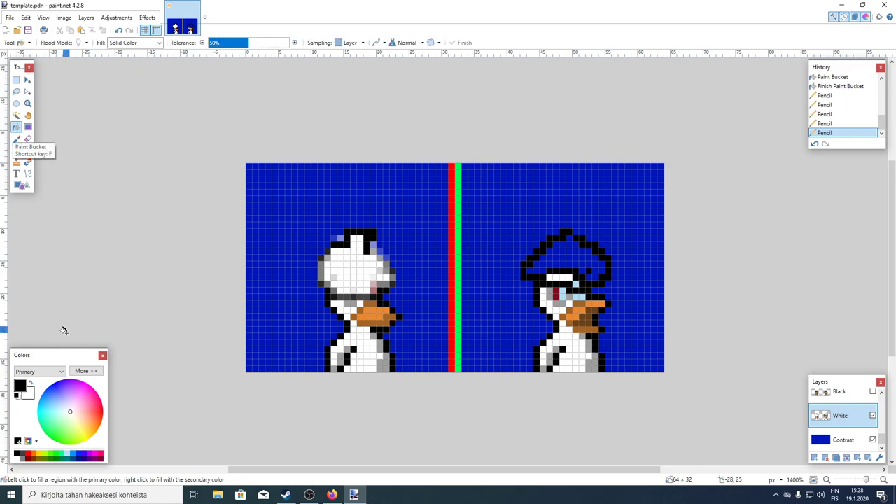
left_click(31, 384)
left_click(562, 256)
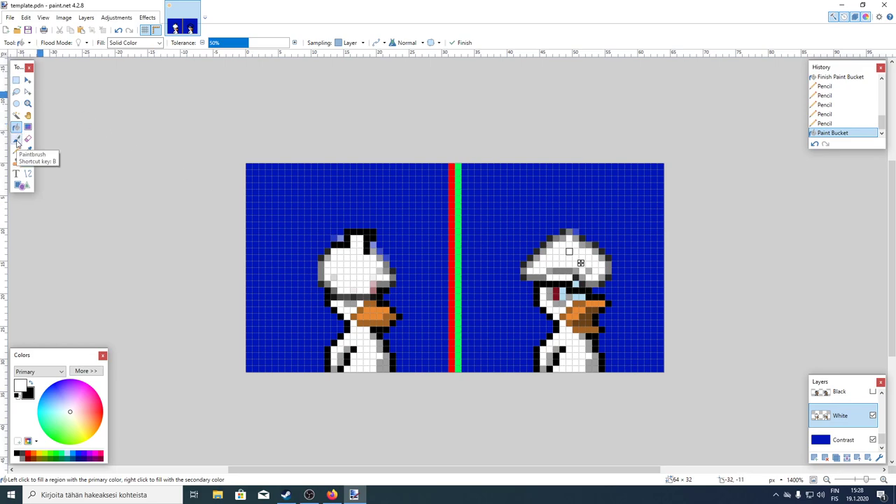
left_click(31, 384)
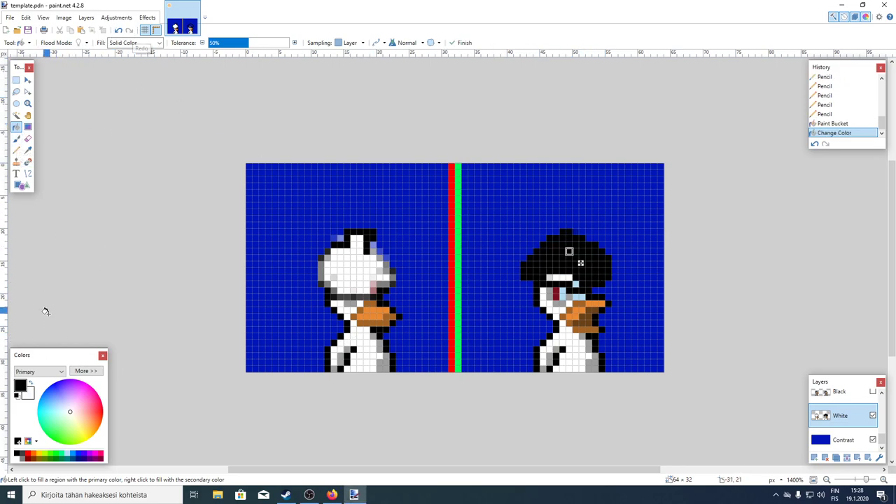
left_click(31, 384)
left_click(567, 264)
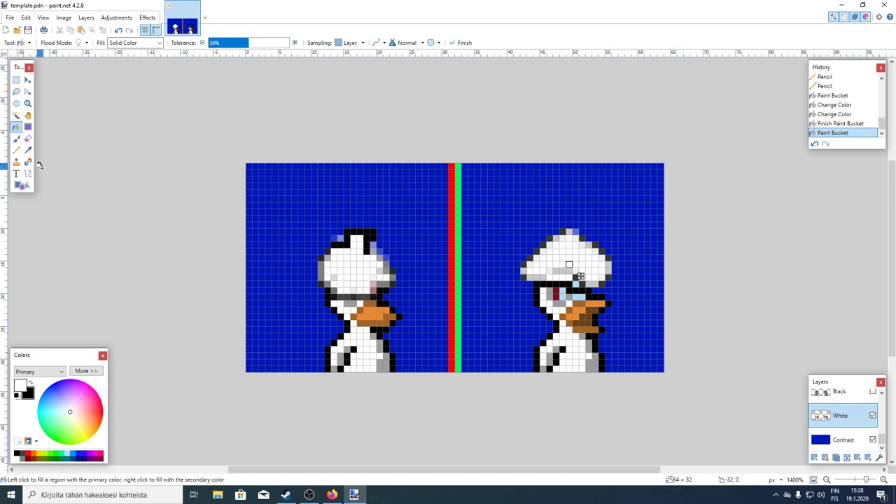
Step: Pencil a narrow black peak outline on top of the right duck's hat, undoing the first attempt drawn inside the hat
left_click(16, 149)
left_click(30, 384)
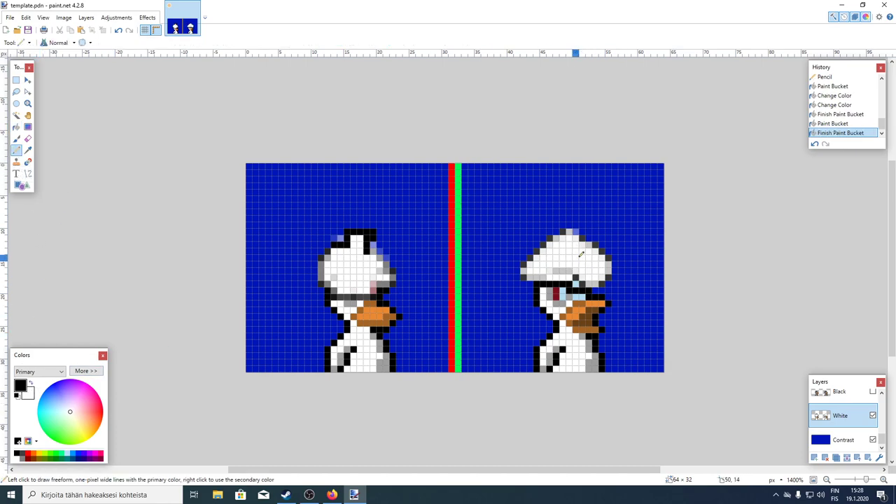
mouse_move(584, 252)
left_mouse_down()
mouse_move(559, 238)
mouse_move(557, 267)
left_mouse_up()
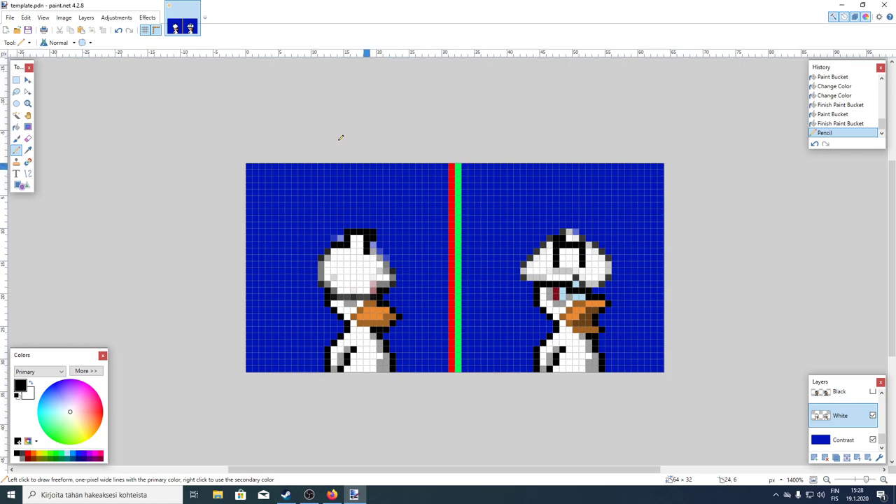
left_click(118, 30)
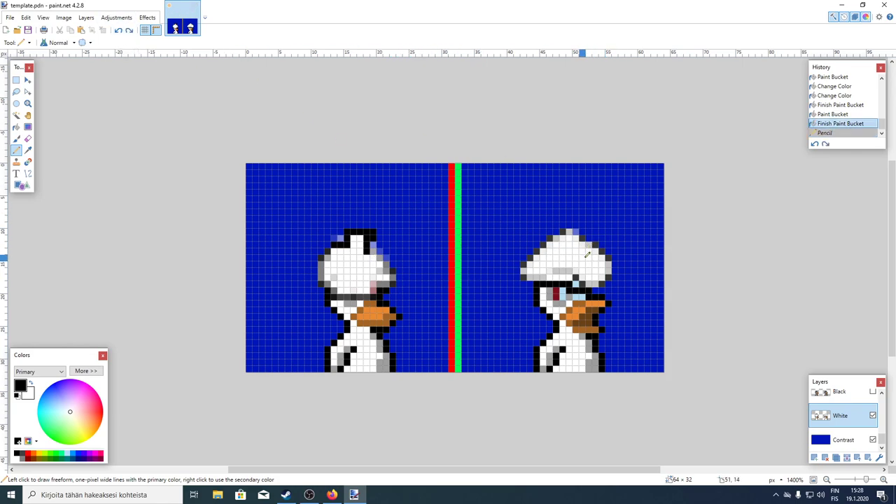
mouse_move(583, 238)
left_mouse_down()
mouse_move(579, 219)
mouse_move(552, 230)
mouse_move(545, 255)
left_mouse_up()
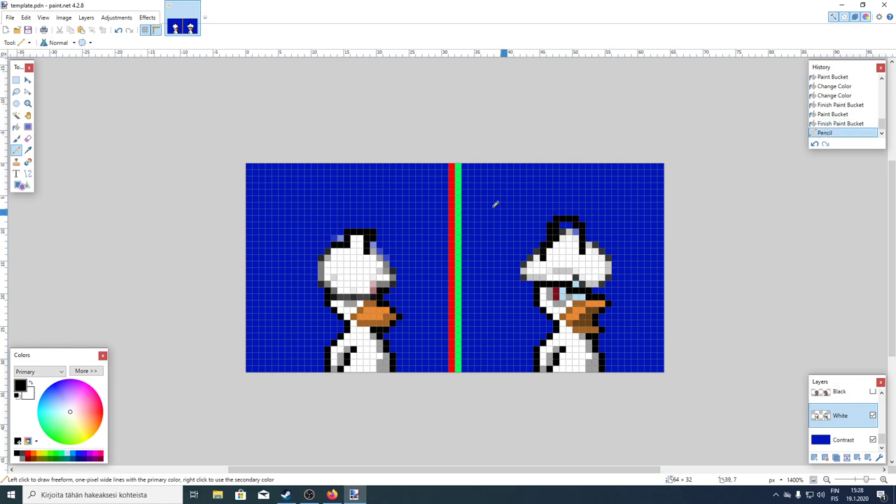
Step: Fill the inside of the right hat's new peak with white using the Paint Bucket at 50% tolerance
left_click(16, 127)
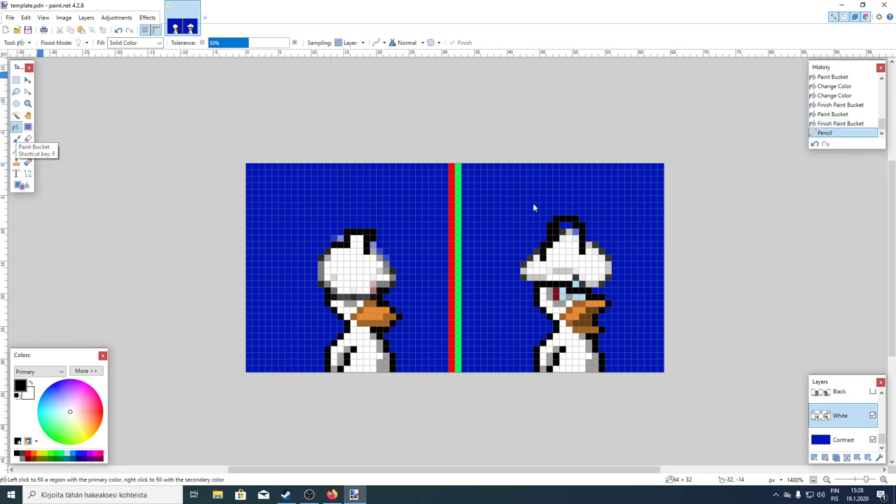
left_click(31, 383)
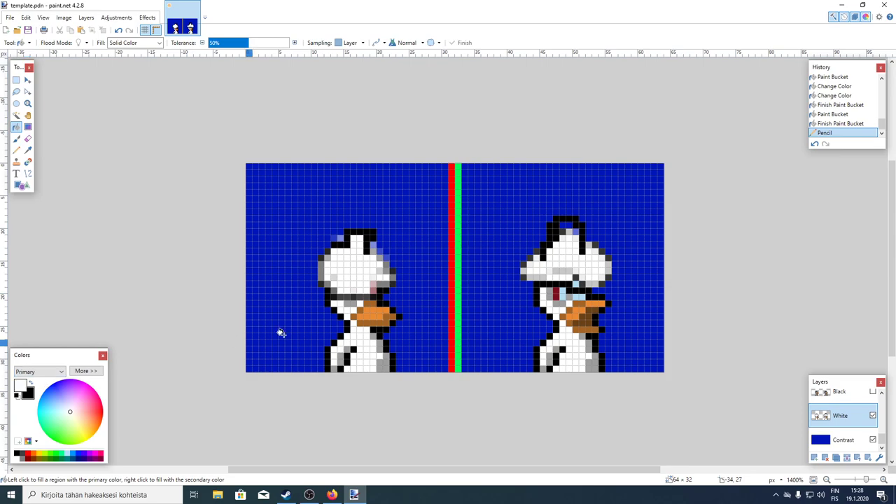
left_click(563, 227)
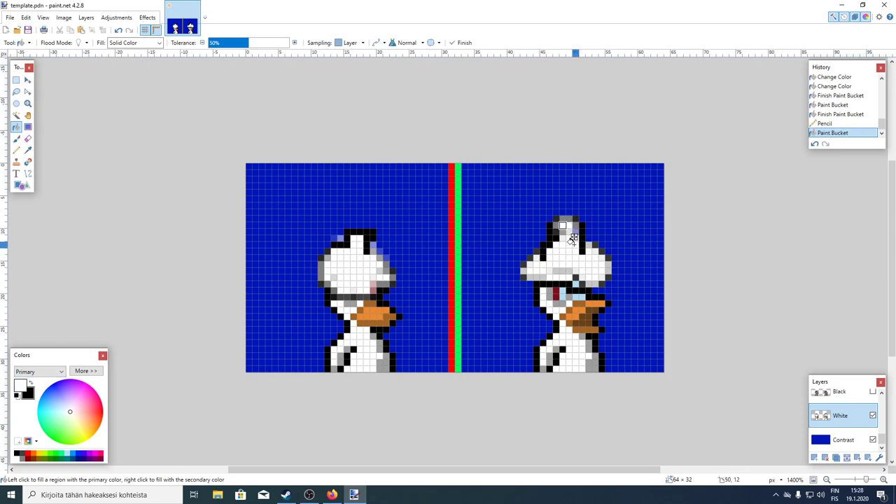
left_click(16, 127)
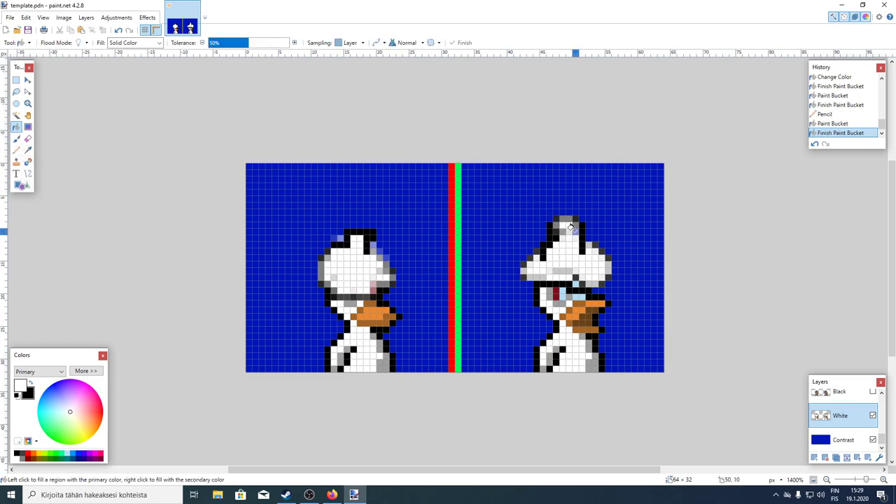
left_click(570, 227)
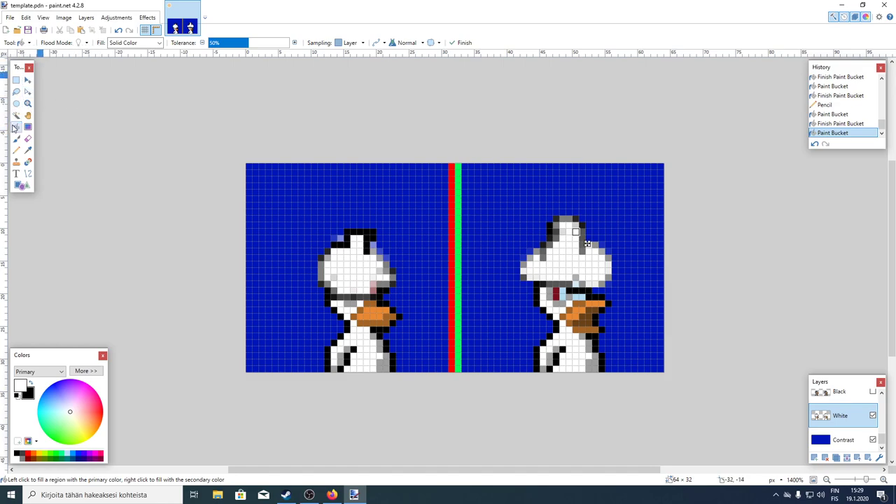
left_click(17, 150)
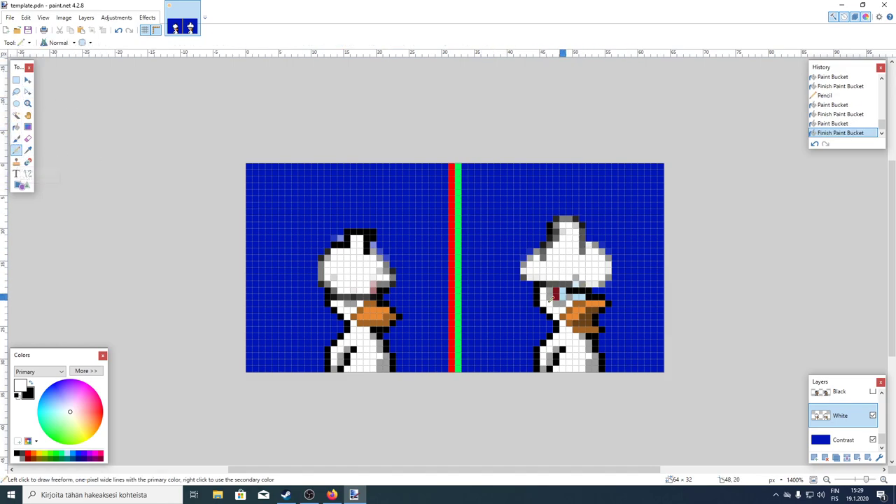
Step: Extend the canvas to a width of 94 pixels with the top-left anchor
left_click(64, 18)
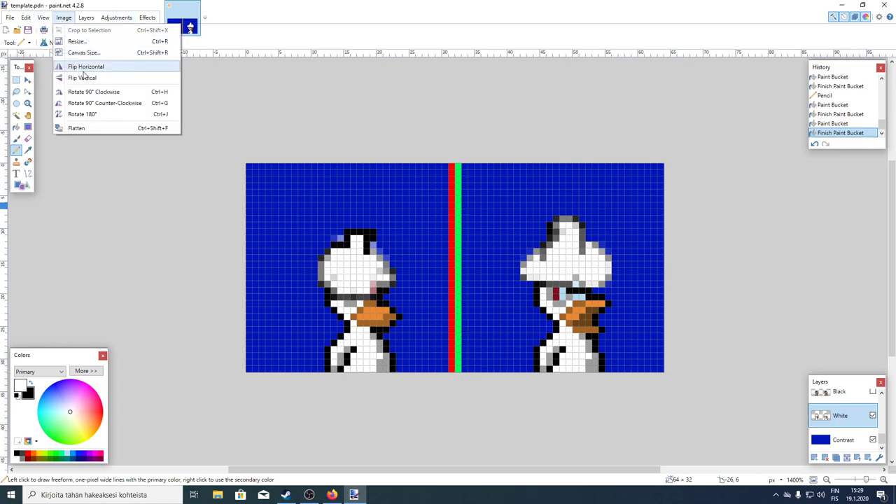
left_click(94, 54)
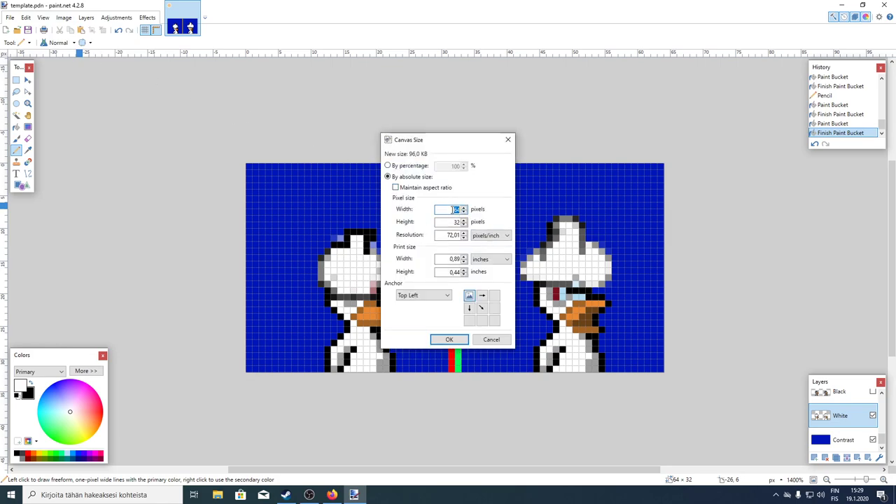
key("BackSpace")
type("9")
left_click(443, 340)
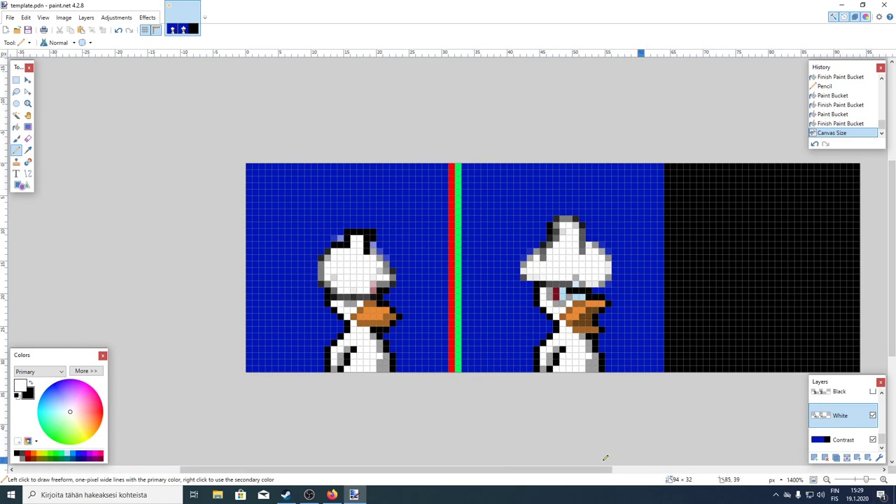
Step: Pencil long slanted white lines across the black area added beside the two ducks, covering its full height
left_click_drag(466, 475, 523, 475)
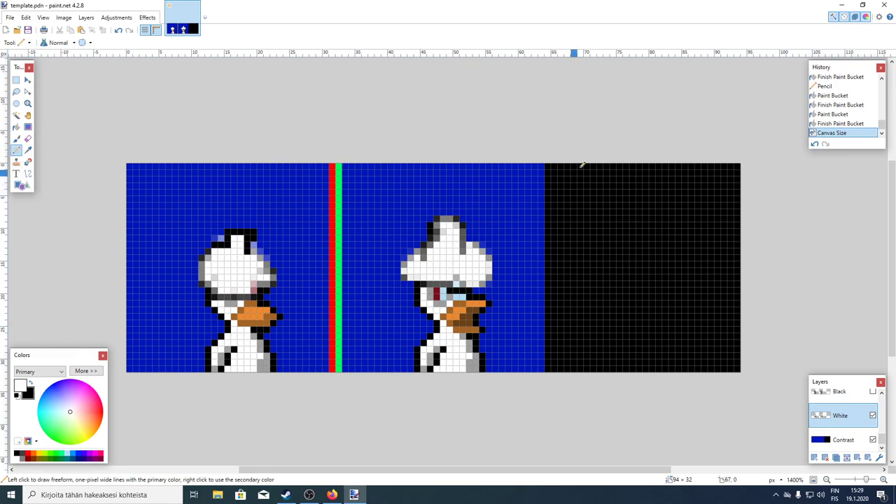
mouse_move(549, 164)
left_mouse_down()
mouse_move(567, 316)
mouse_move(583, 378)
left_mouse_up()
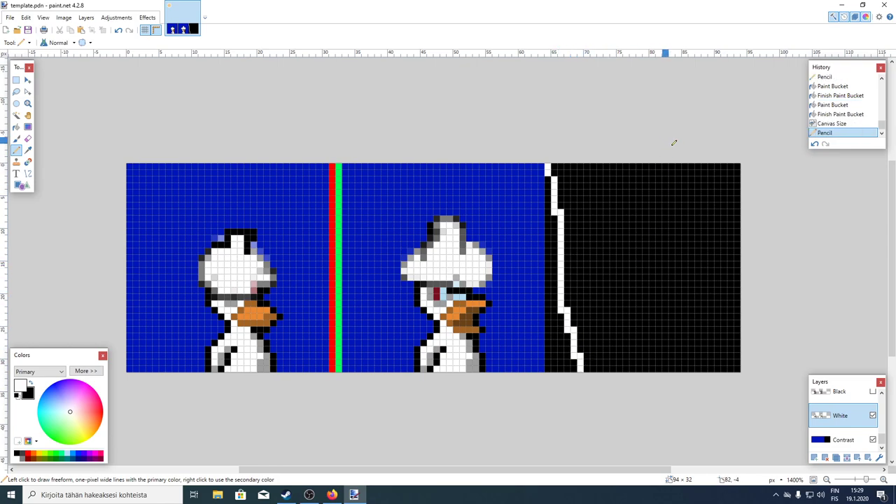
left_click_drag(690, 164, 638, 371)
mouse_move(629, 166)
left_mouse_down()
mouse_move(599, 292)
mouse_move(606, 373)
left_mouse_up()
mouse_move(737, 164)
left_mouse_down()
mouse_move(711, 253)
mouse_move(694, 374)
left_mouse_up()
mouse_move(705, 166)
left_mouse_down()
mouse_move(737, 306)
mouse_move(735, 366)
left_mouse_up()
left_click_drag(673, 167, 612, 366)
left_click_drag(707, 200, 651, 326)
mouse_move(560, 169)
left_mouse_down()
mouse_move(603, 265)
mouse_move(592, 380)
left_mouse_up()
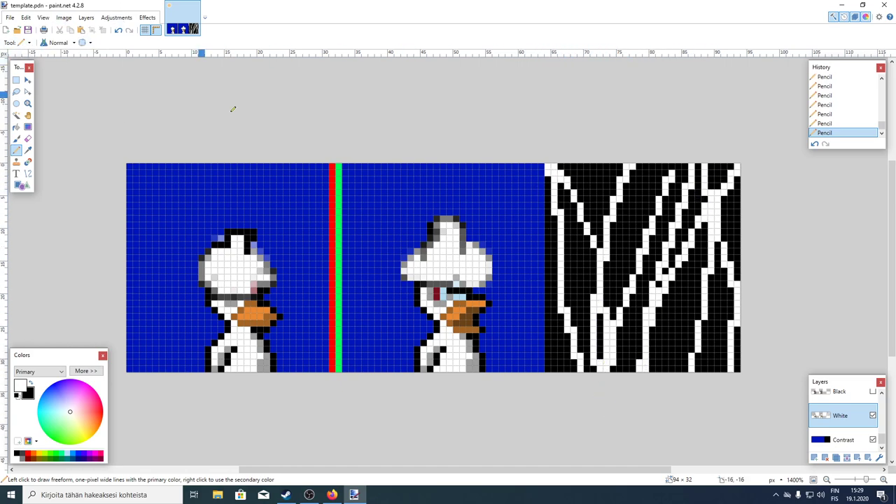
Step: Delete every layer except White, including the full body reference, wing, overlay, boundary and Contrast layers
scroll(837, 416, "up", 5)
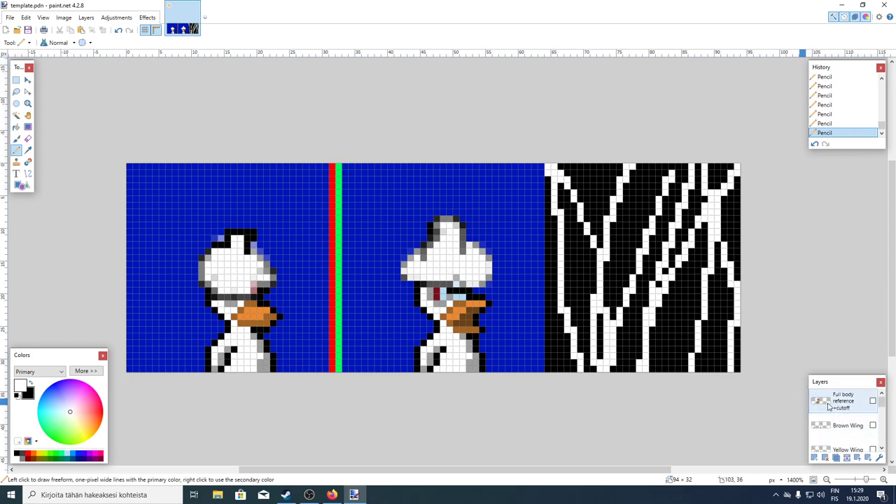
left_click(839, 405)
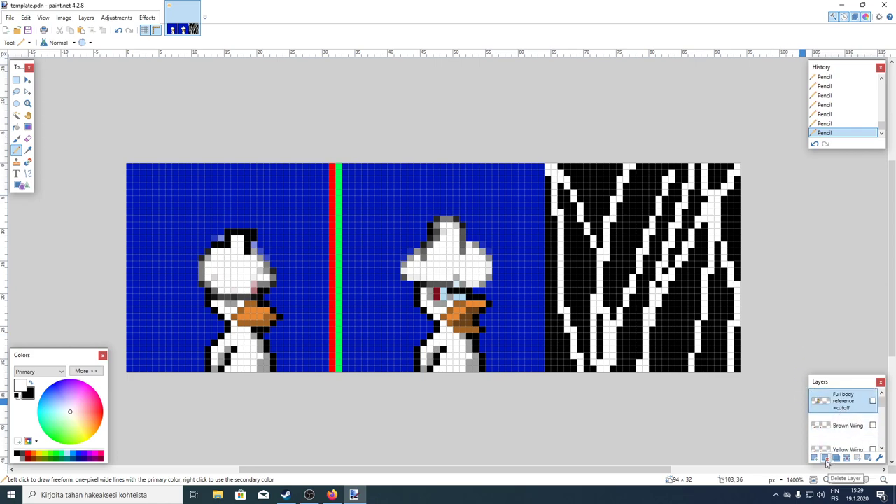
left_click(825, 458)
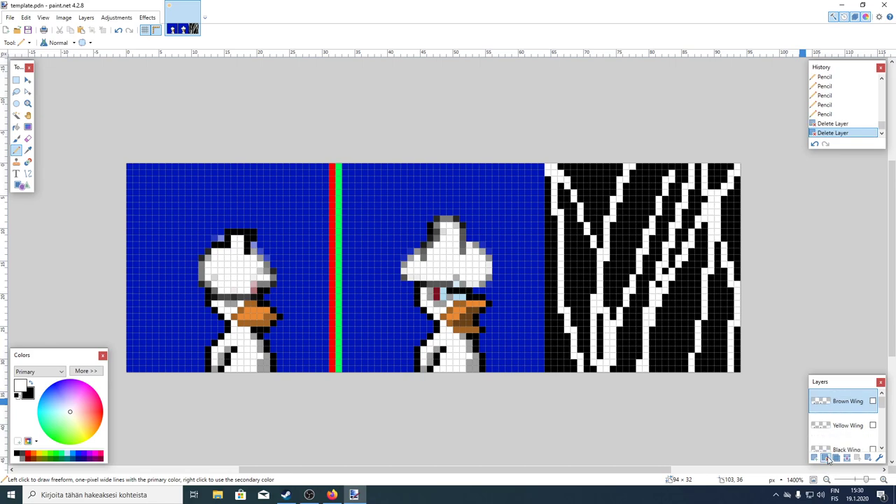
left_click(826, 457)
left_click(826, 458)
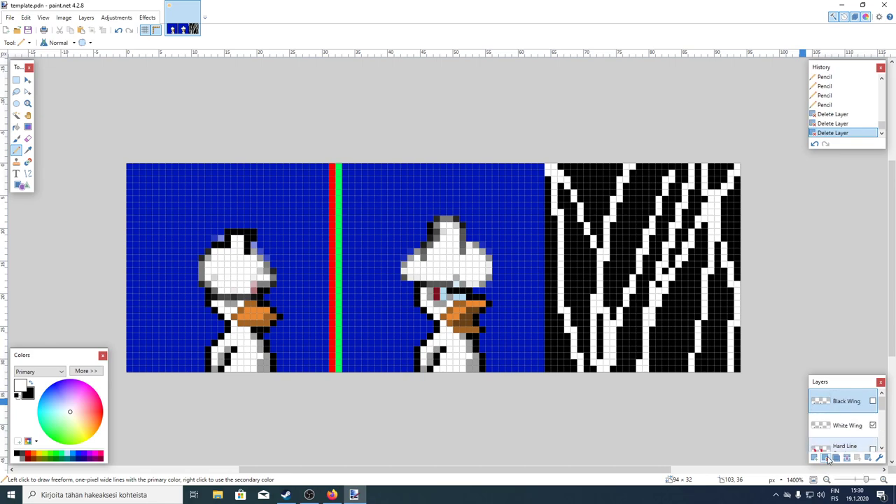
left_click(826, 458)
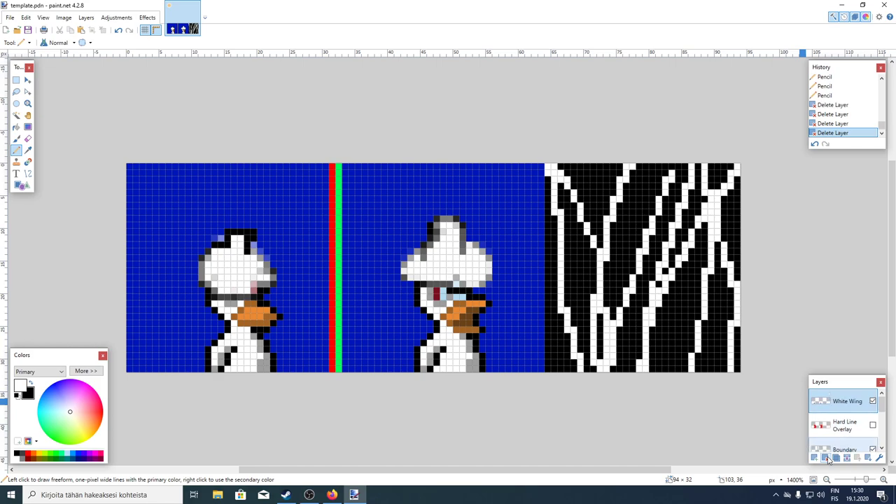
left_click(826, 457)
left_click(826, 458)
left_click(826, 458)
left_click(826, 457)
left_click(825, 457)
left_click(826, 457)
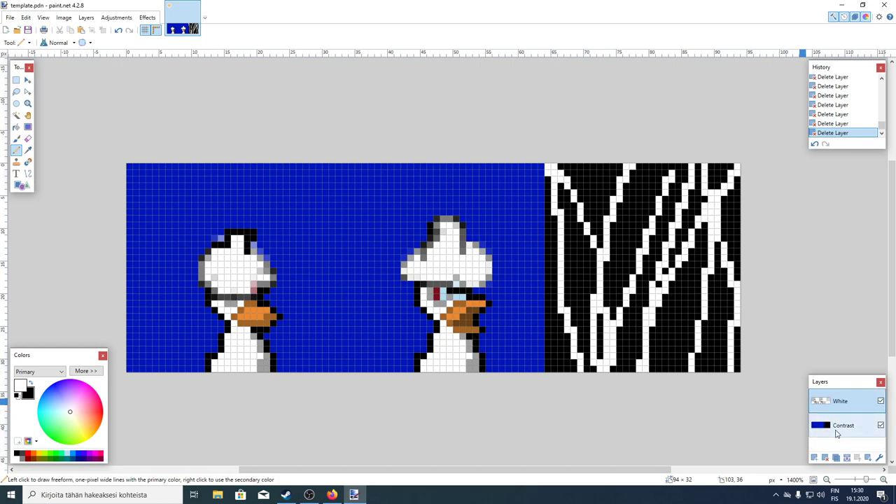
left_click(833, 433)
left_click(826, 458)
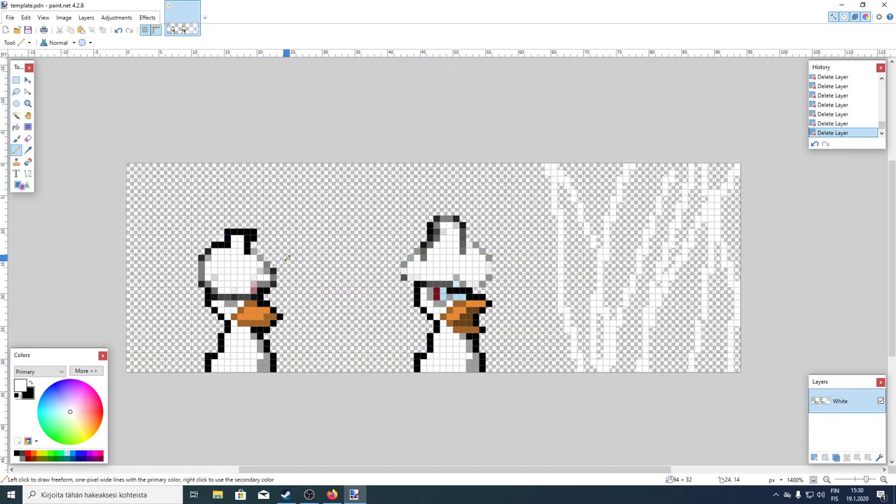
Step: Erase both ducks' bodies and the right duck's face beneath the hats using an Eraser brush width of 5
left_click(28, 140)
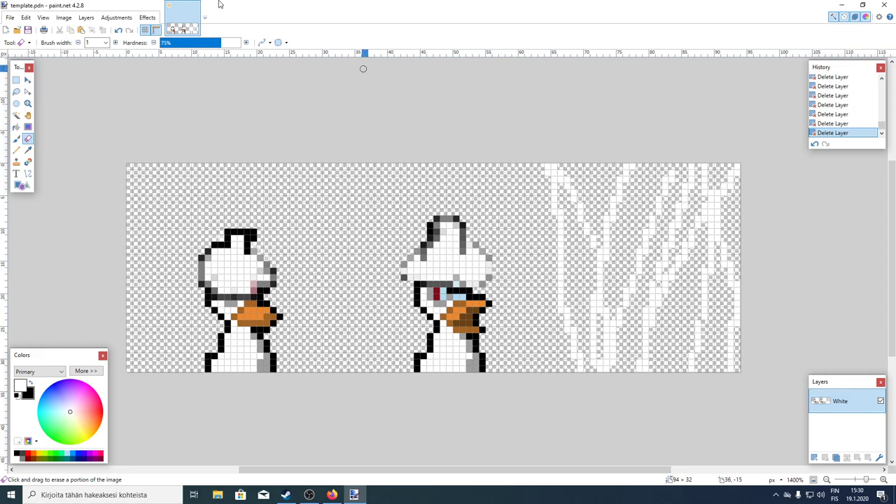
left_click(106, 43)
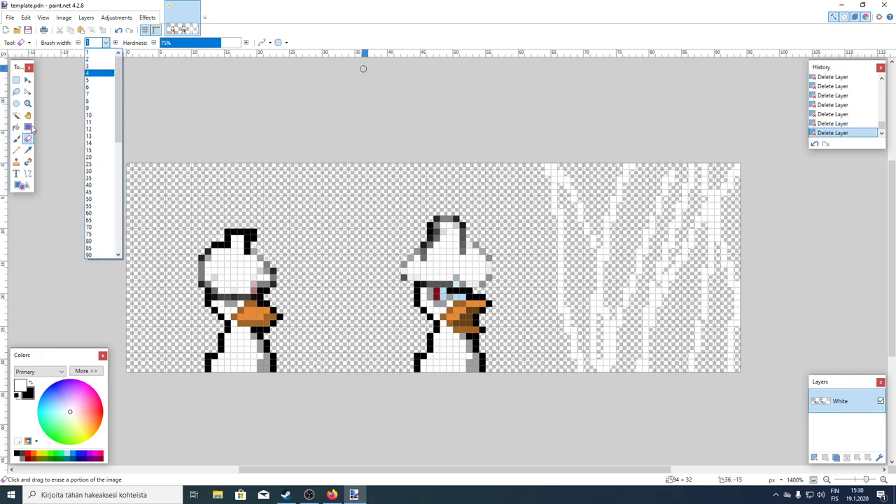
left_click(91, 80)
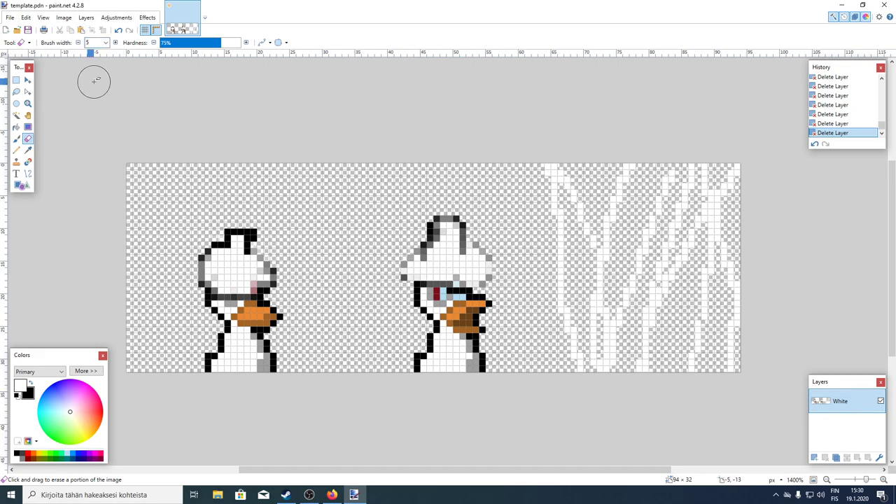
mouse_move(487, 356)
left_mouse_down()
mouse_move(416, 360)
mouse_move(438, 367)
mouse_move(490, 329)
mouse_move(448, 329)
mouse_move(433, 319)
mouse_move(492, 314)
mouse_move(474, 304)
mouse_move(458, 318)
mouse_move(427, 309)
mouse_move(426, 323)
mouse_move(452, 318)
left_mouse_up()
mouse_move(227, 344)
left_mouse_down()
mouse_move(271, 361)
mouse_move(210, 358)
mouse_move(271, 365)
mouse_move(276, 349)
mouse_move(238, 333)
left_mouse_up()
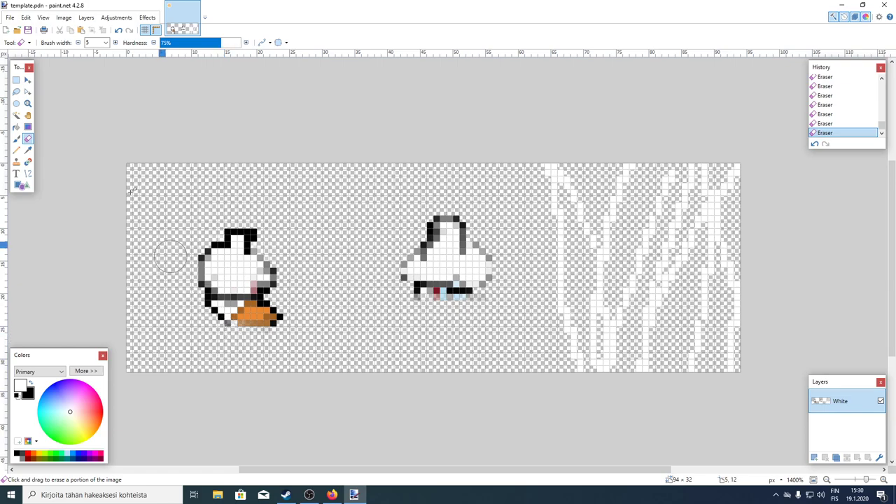
Step: Hide the pixel grid and erase most of the left duck's beak and lower face beneath the hat
left_click(145, 30)
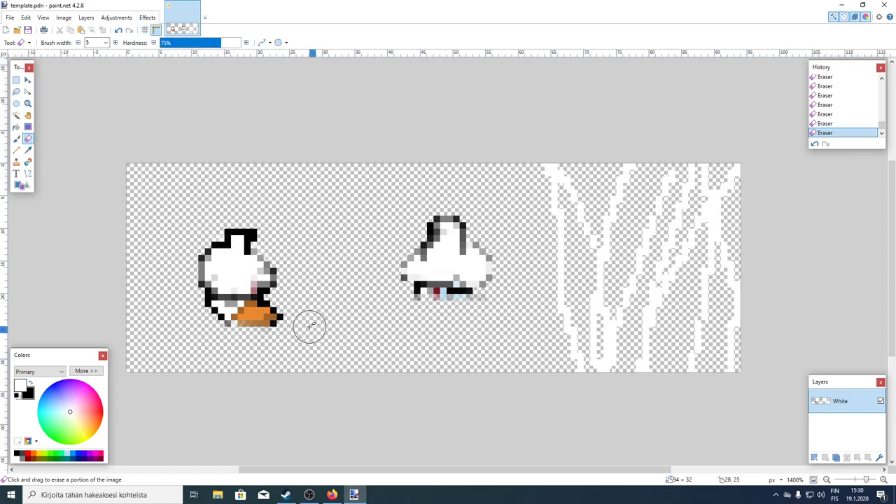
left_click_drag(266, 324, 259, 329)
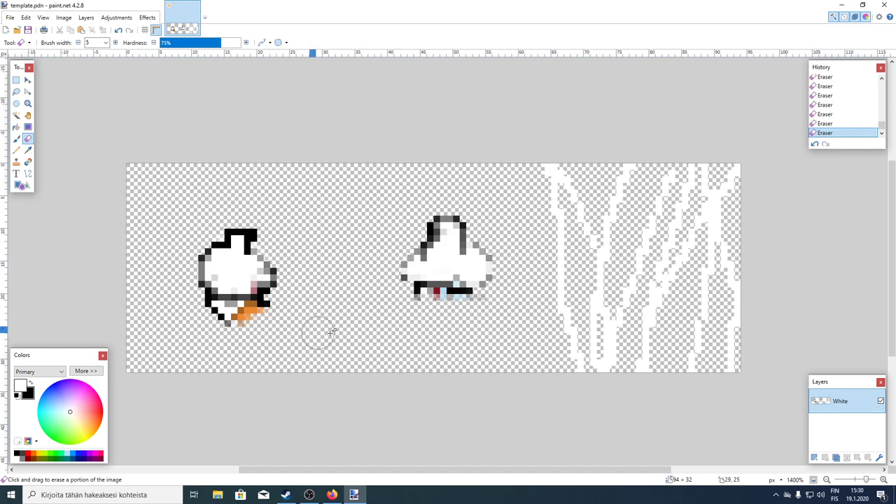
left_click_drag(262, 334, 230, 333)
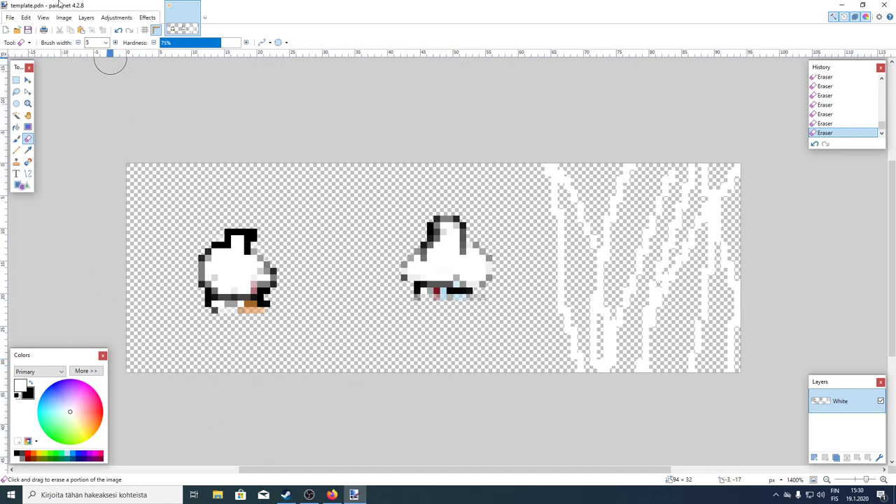
Step: Set the Eraser's brush width to 2 and erase the leftover duck pixels under both hats
left_click(104, 44)
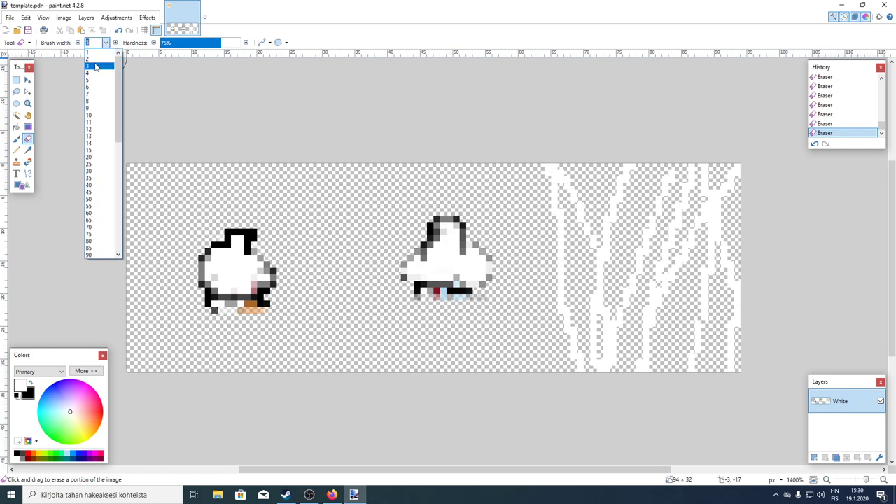
left_click(96, 62)
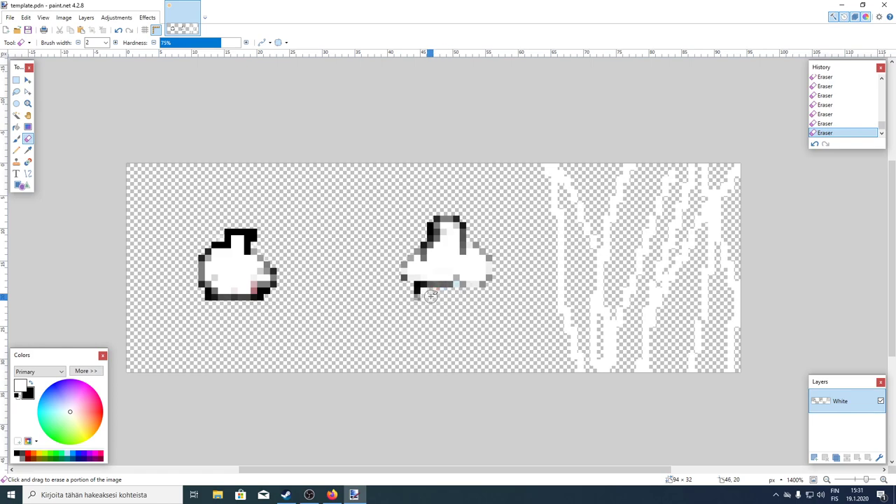
left_click_drag(419, 295, 415, 296)
left_click(16, 149)
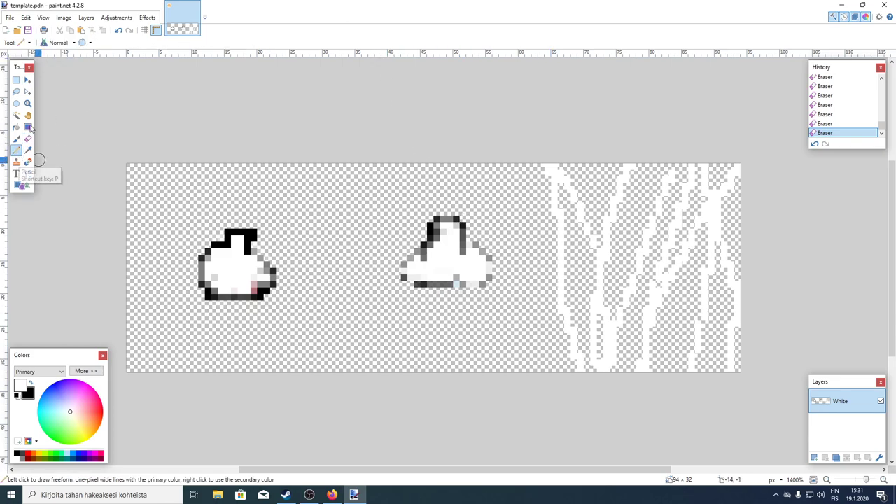
Step: Save the image as a PNG named "white hat" in the Kuvat folder, keeping the auto-detect bit depth
left_click(9, 19)
left_click(36, 101)
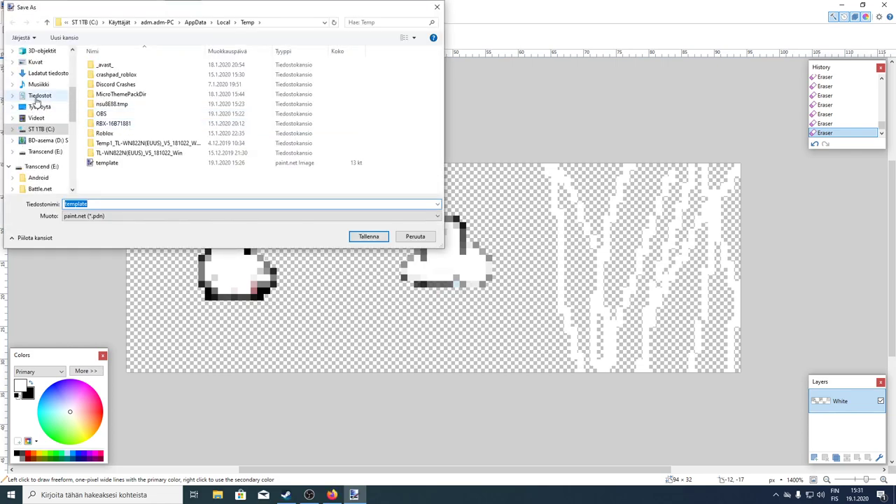
left_click(31, 62)
left_click(111, 202)
key("ctrl+a")
key("BackSpace")
type("whit")
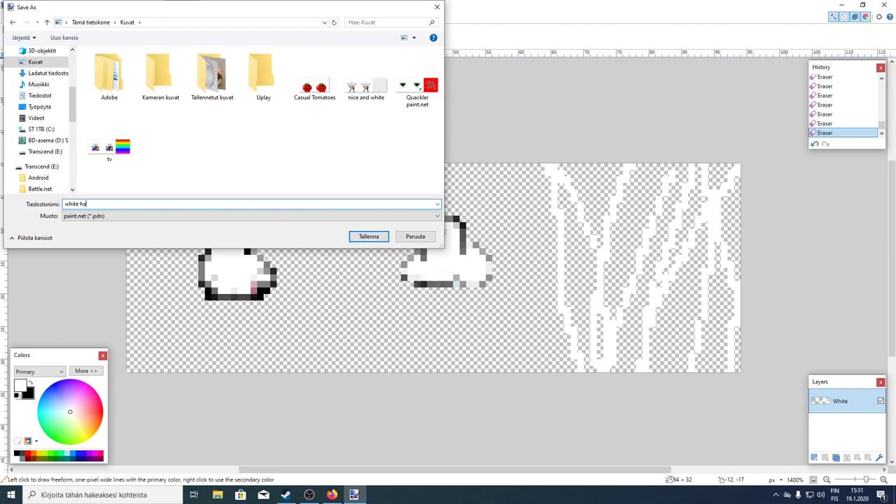
left_click(91, 218)
left_click(119, 232)
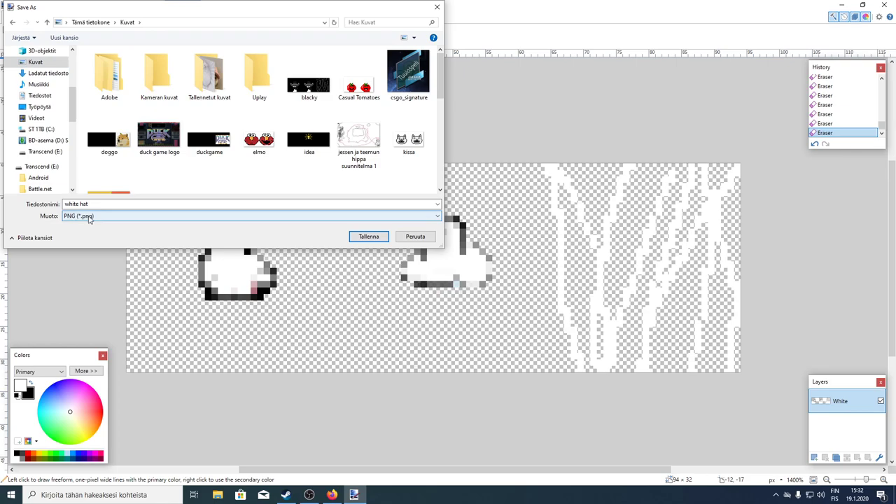
left_click(369, 237)
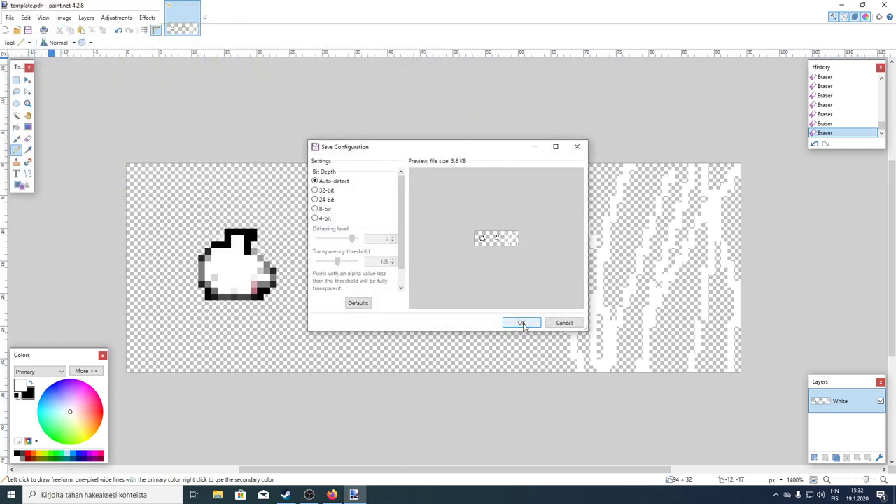
left_click(522, 324)
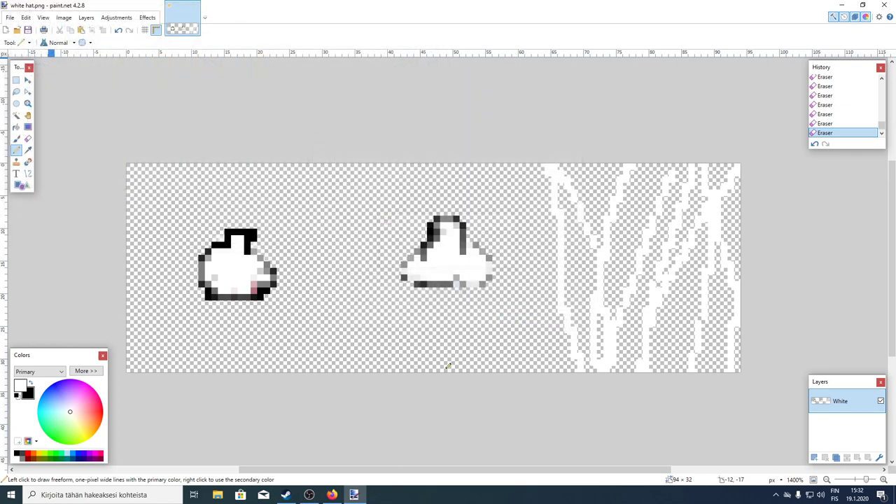
Step: Switch to Firefox, close the Quackhead instructions page and add a team using the "white hat" image from the Kuvat folder
left_click(327, 496)
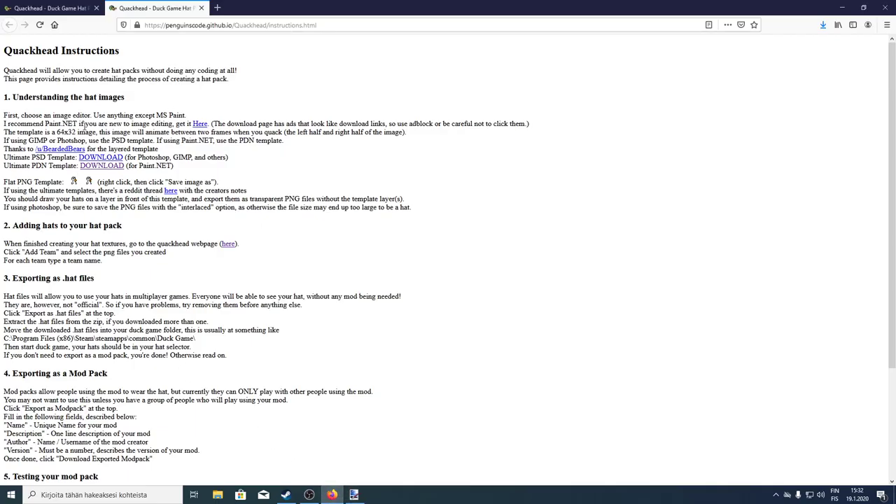
left_click(201, 7)
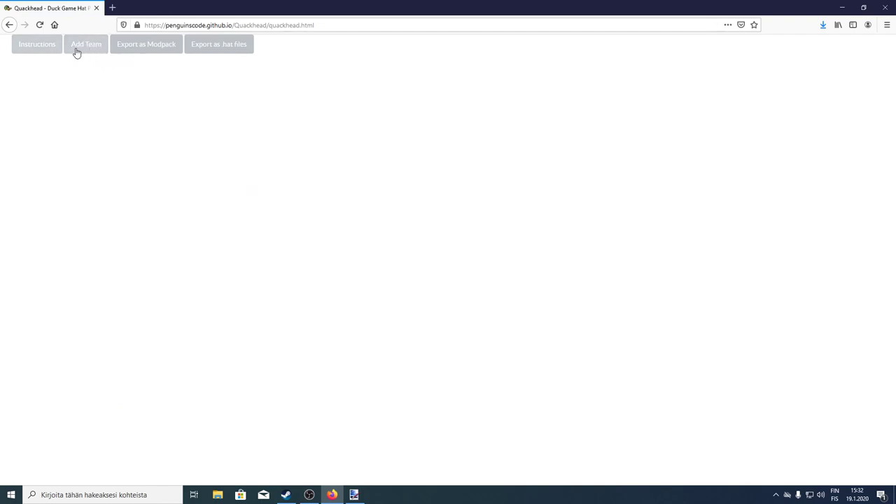
left_click(86, 54)
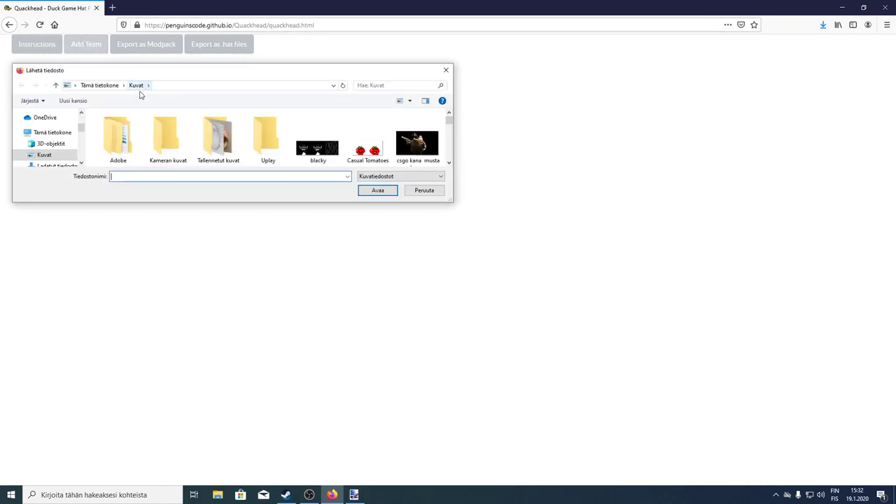
scroll(210, 147, "down", 3)
scroll(258, 156, "down", 2)
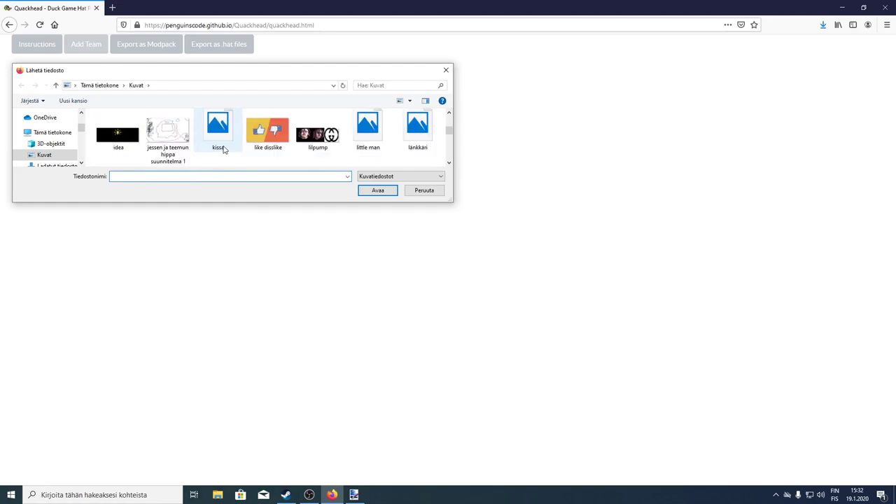
scroll(308, 154, "down", 2)
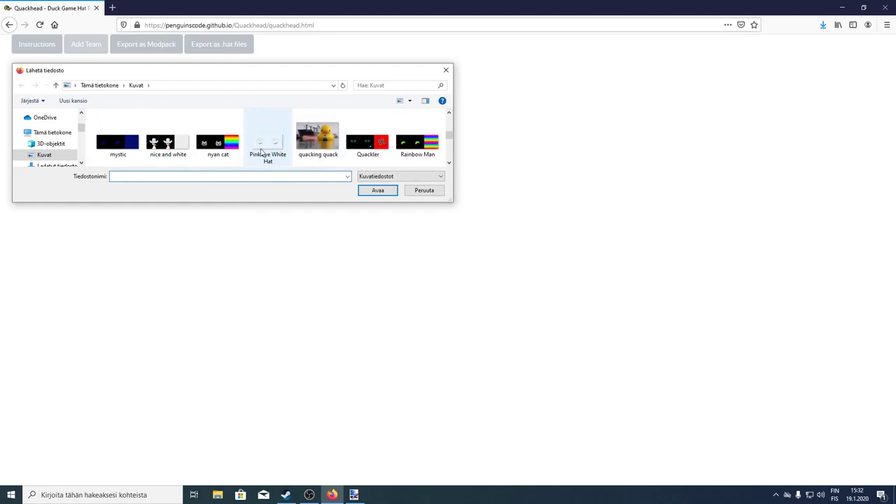
scroll(301, 155, "down", 2)
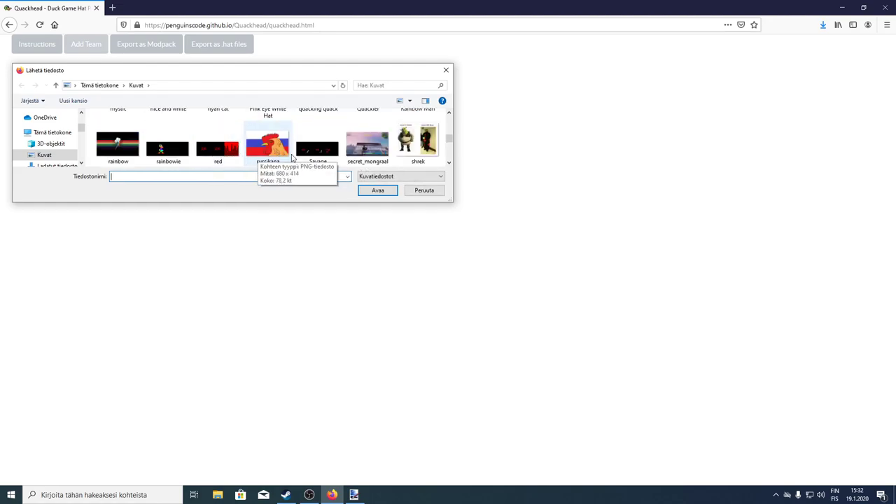
scroll(269, 157, "down", 2)
scroll(261, 160, "down", 2)
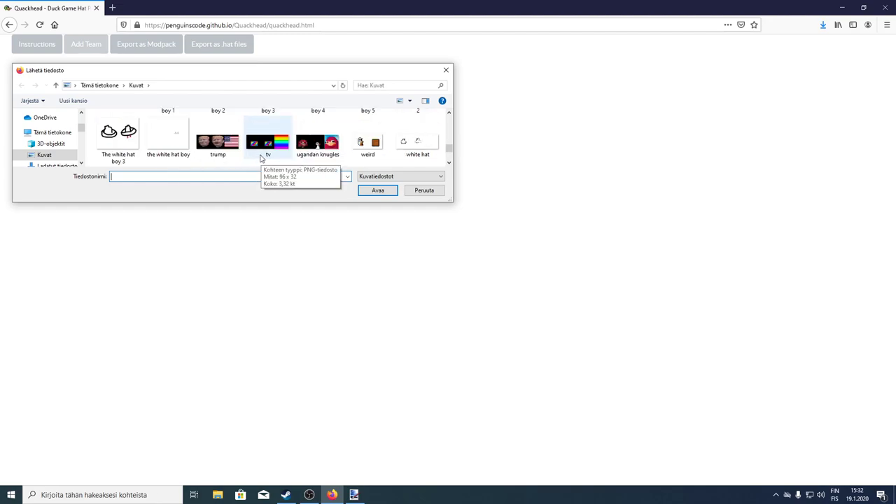
left_click(413, 144)
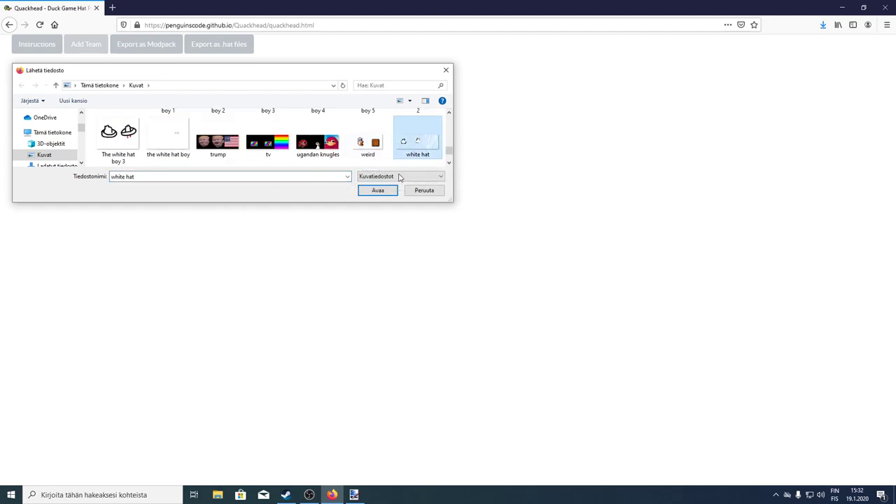
left_click(375, 195)
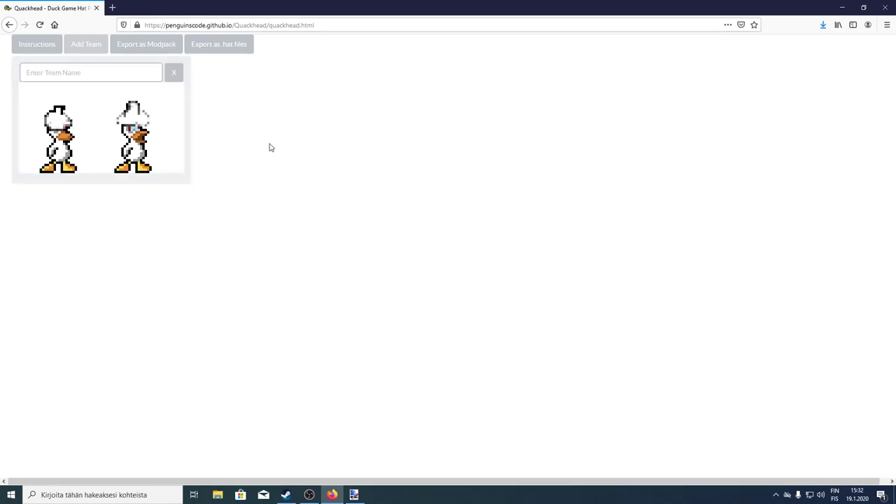
Step: Name the team "white hat good hat" and export it as a .hat file saved in the Kuvat folder
left_click(117, 78)
type("white hat good hat")
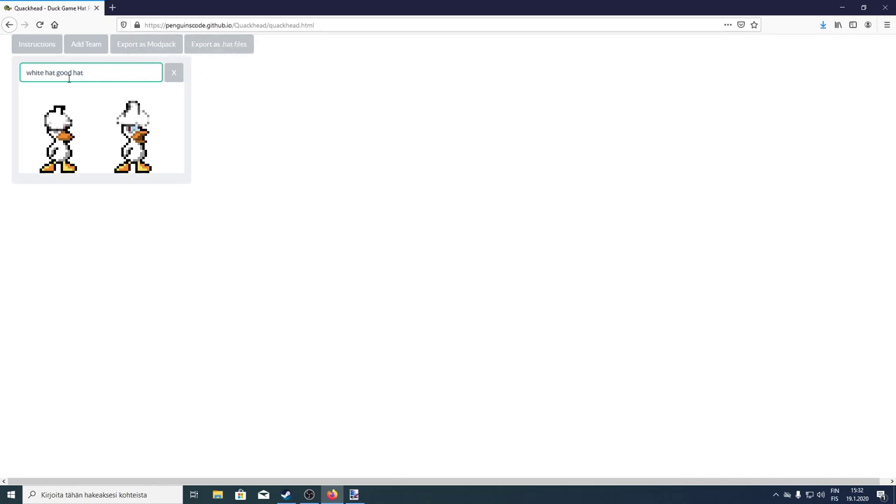
left_click(218, 49)
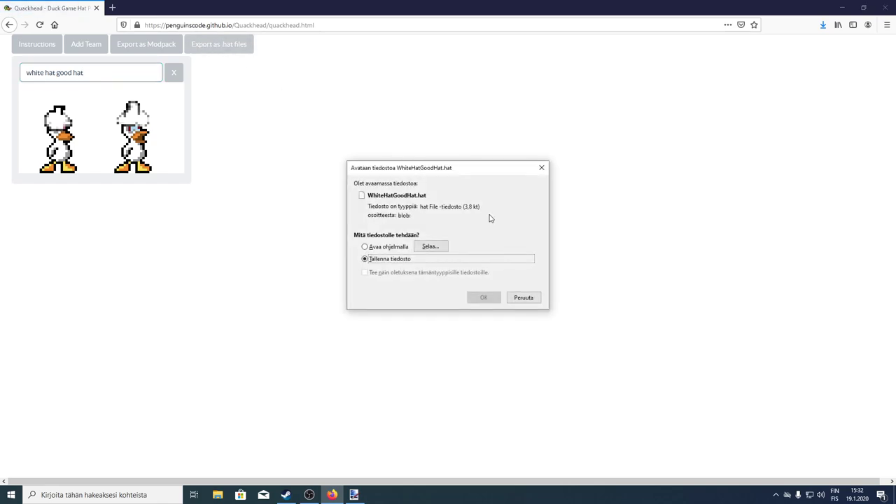
left_click(480, 300)
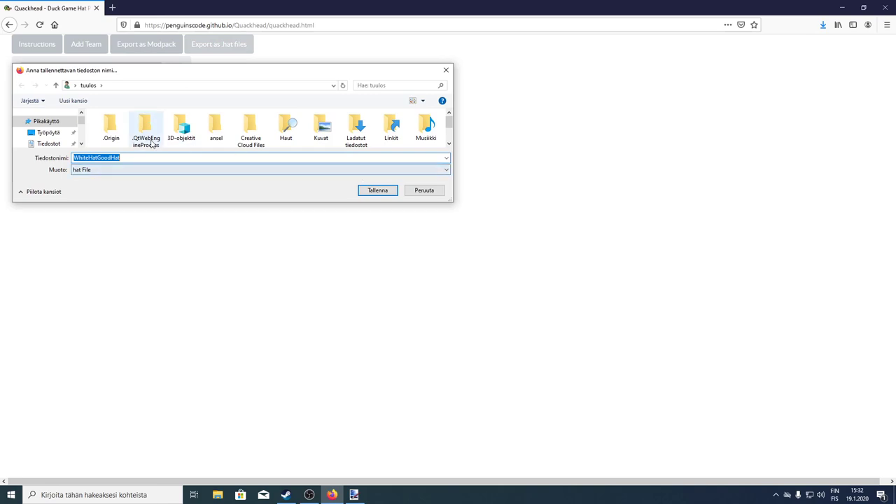
scroll(54, 133, "down", 2)
left_click(44, 137)
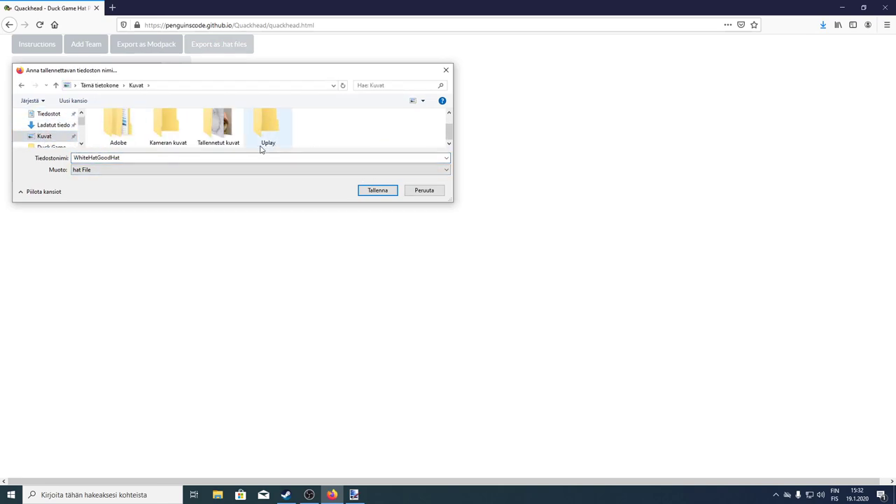
left_click(376, 191)
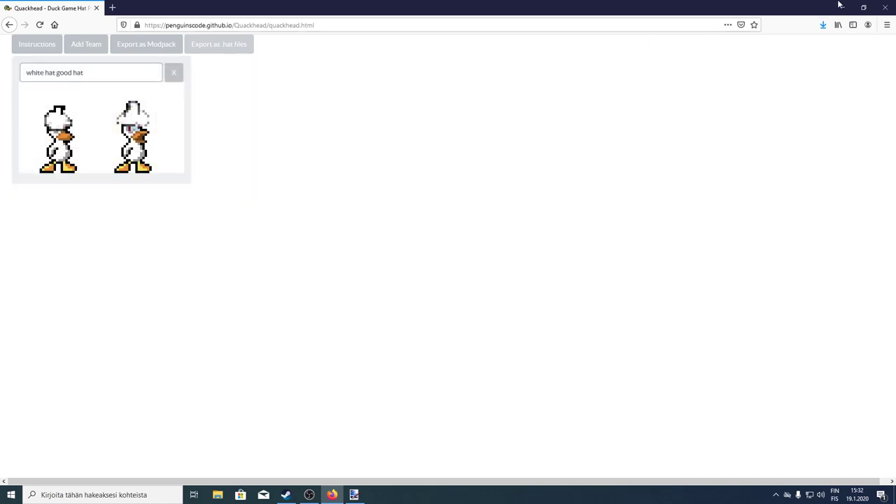
Step: Show the downloaded hat file in its folder, and open Duck Game's local files folder from the Steam library
left_click(823, 26)
left_click(819, 51)
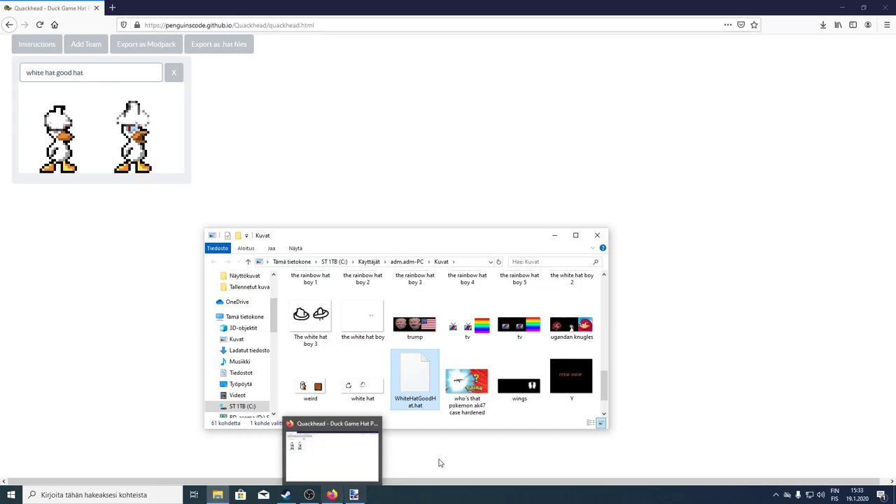
left_click(279, 501)
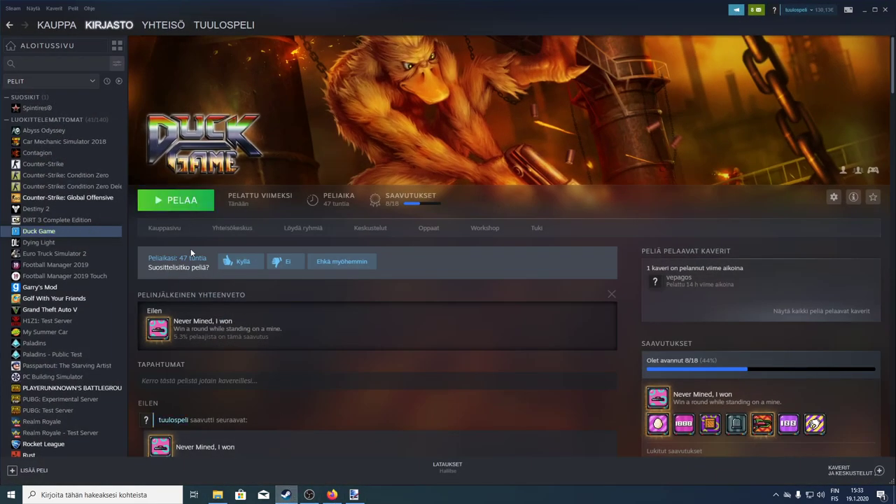
right_click(65, 235)
mouse_move(94, 278)
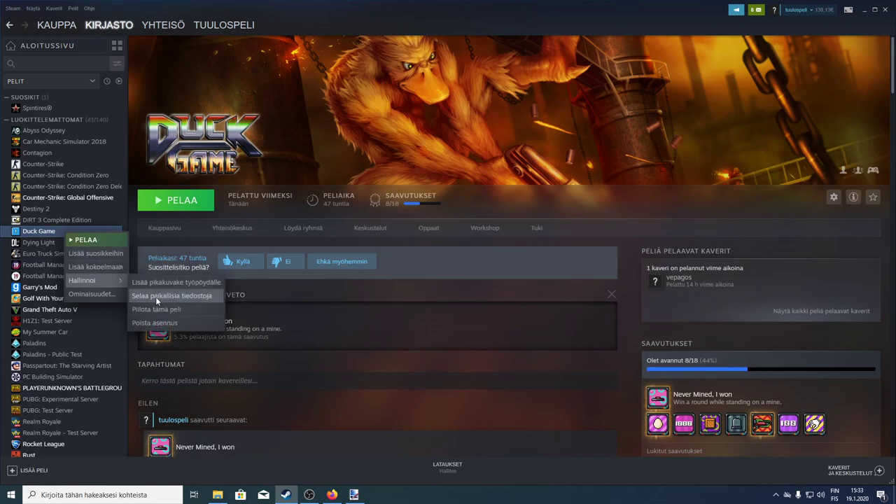
left_click(156, 296)
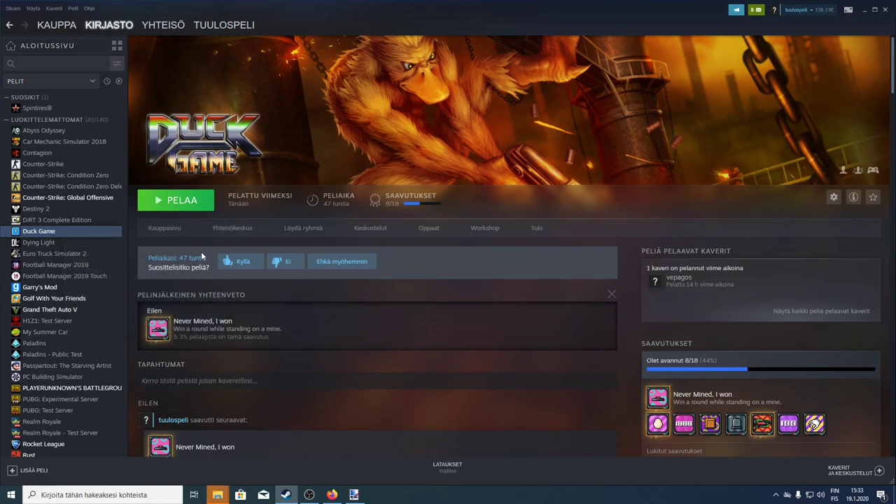
mouse_move(213, 501)
left_click(250, 477)
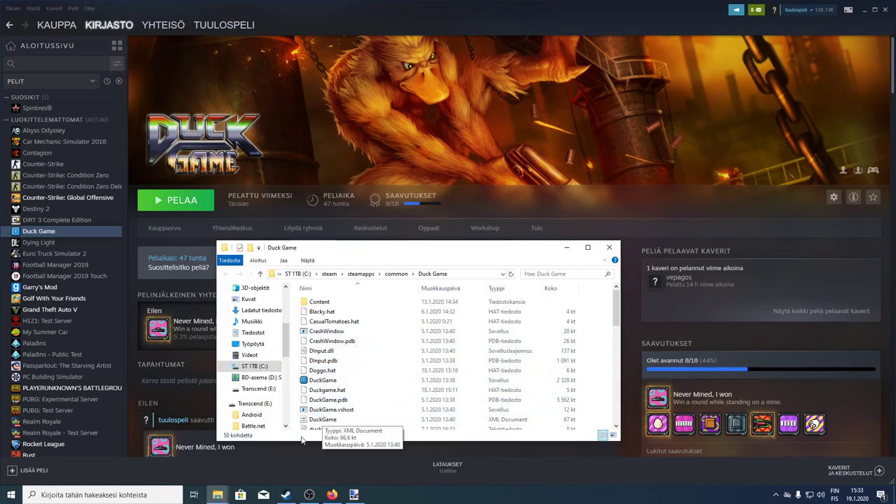
Step: Move WhiteHatGoodHat.hat from the Kuvat folder into the Duck Game installation folder
mouse_move(217, 494)
left_click(196, 467)
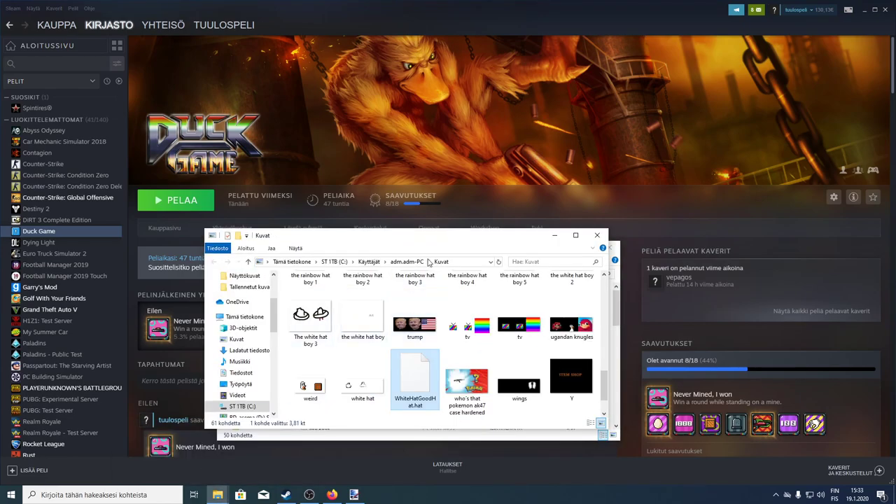
left_click_drag(441, 231, 445, 99)
left_click_drag(417, 242, 597, 370)
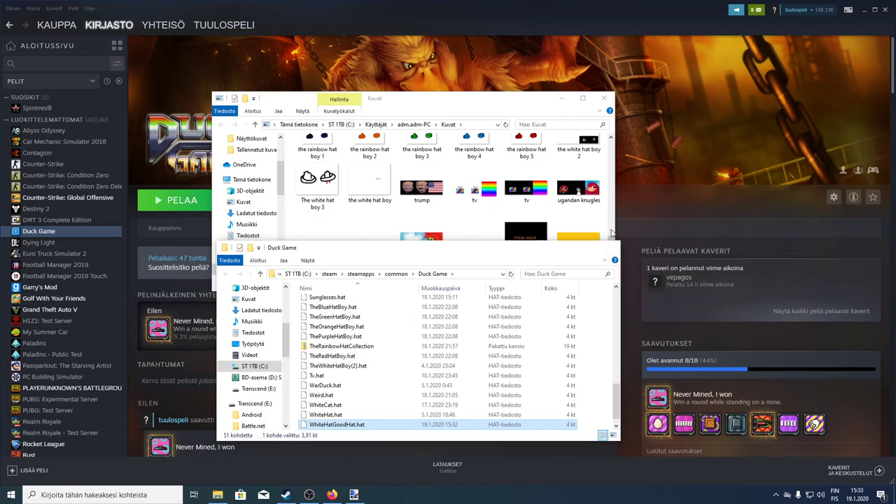
Step: Close both folder windows and launch Duck Game from the Steam library
left_click(612, 247)
left_click(605, 98)
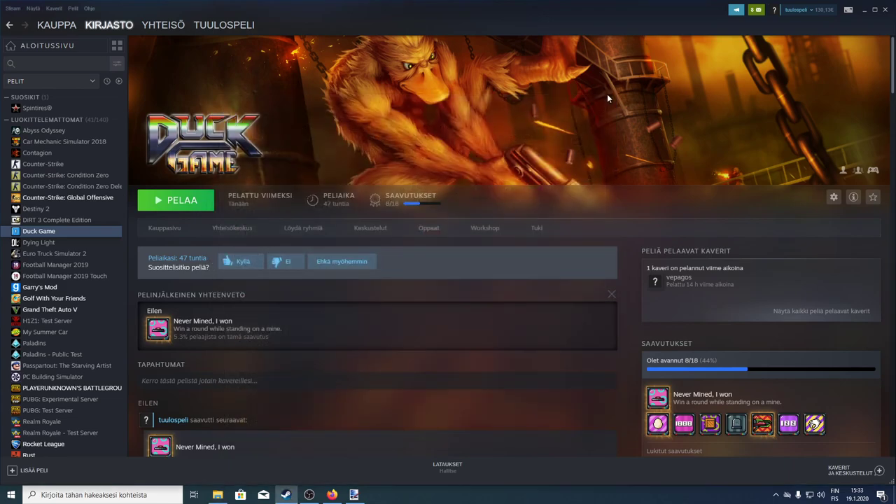
left_click(168, 202)
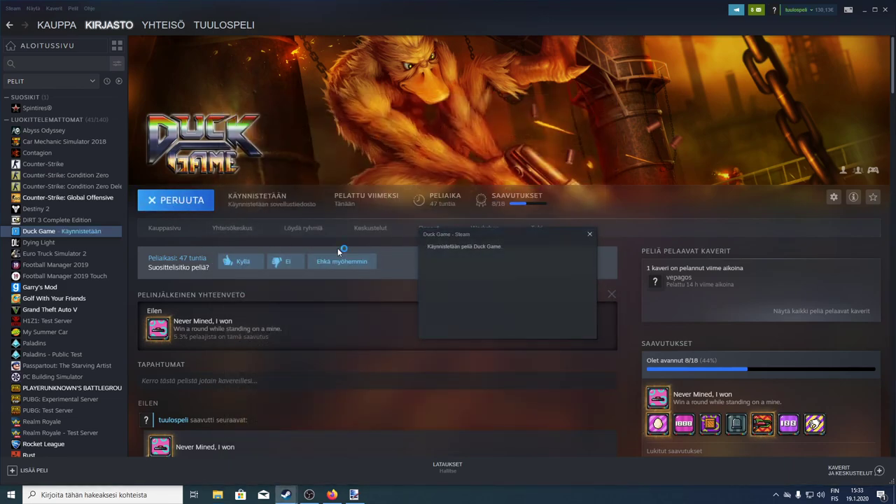